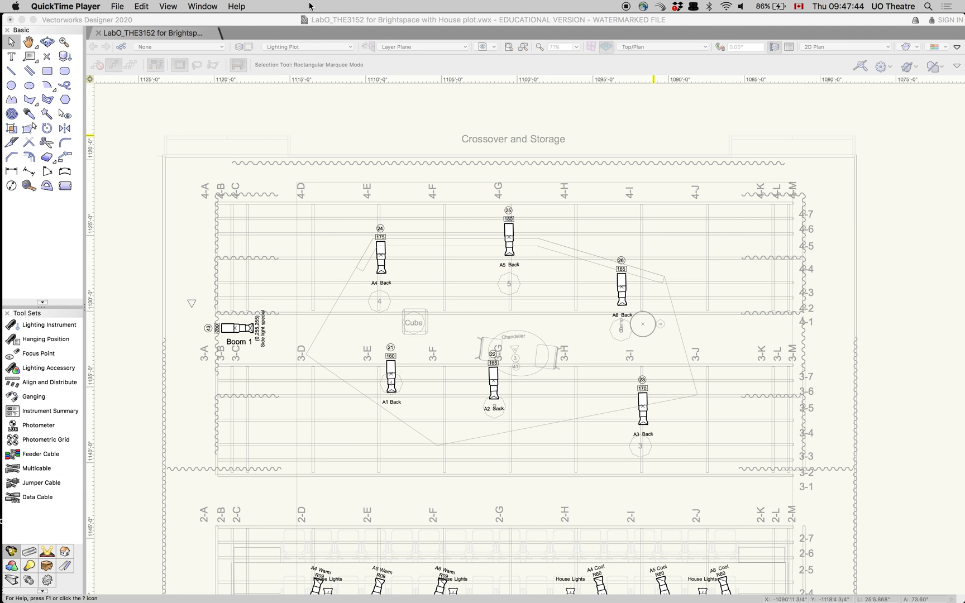
# Deselect everything, open the Lighting Inventory Setup and set the CE Source 4 26deg quantity to 15
pyautogui.click(327, 115)
pyautogui.click(262, 8)
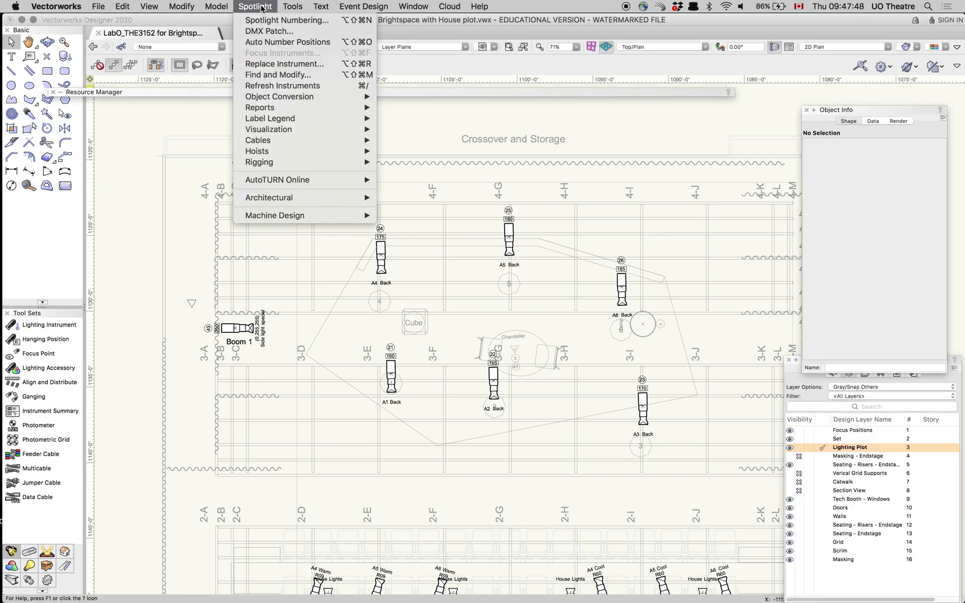
pyautogui.moveTo(272, 109)
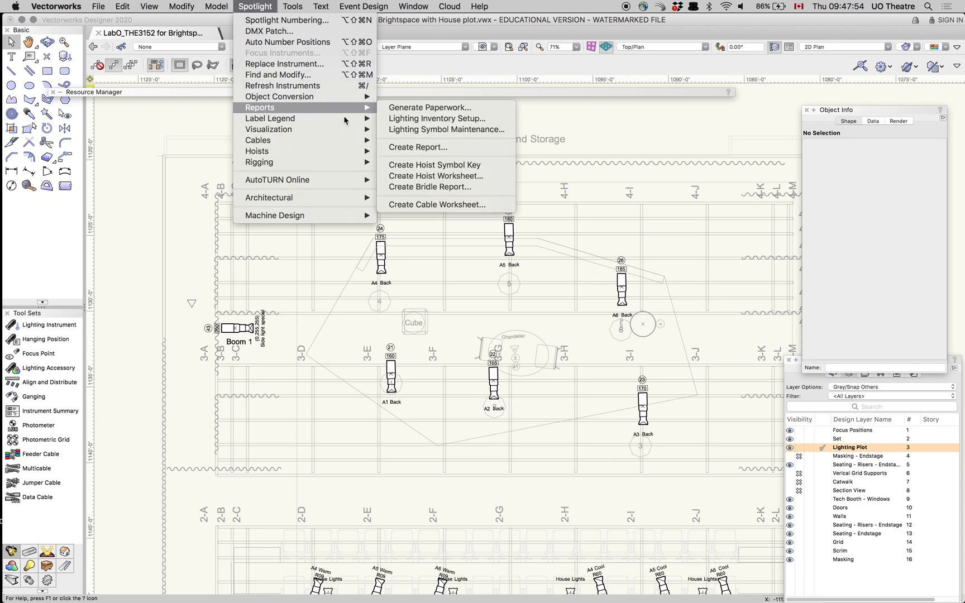
pyautogui.click(491, 124)
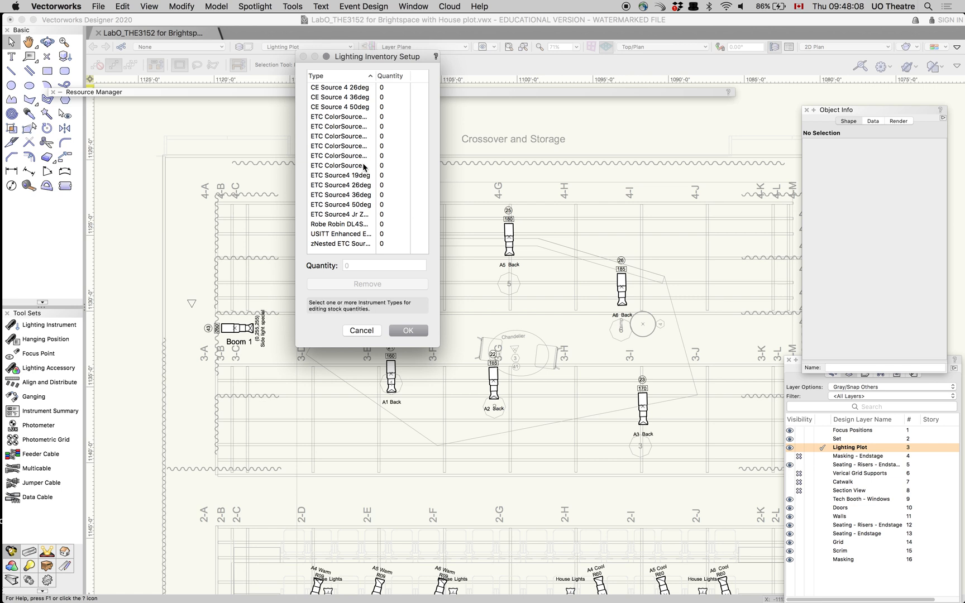
pyautogui.moveTo(441, 191); pyautogui.dragTo(588, 196)
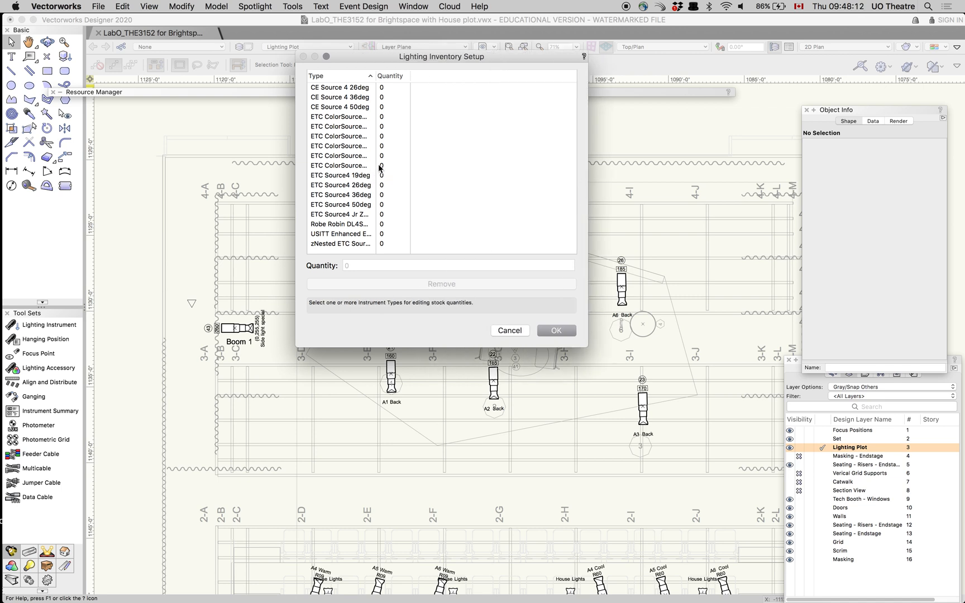
pyautogui.click(352, 88)
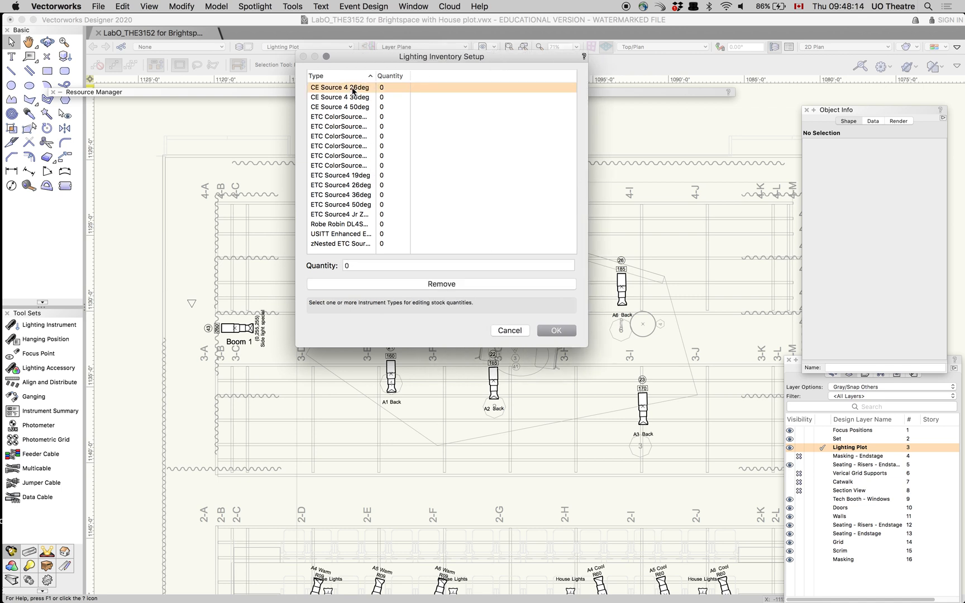
pyautogui.click(355, 266)
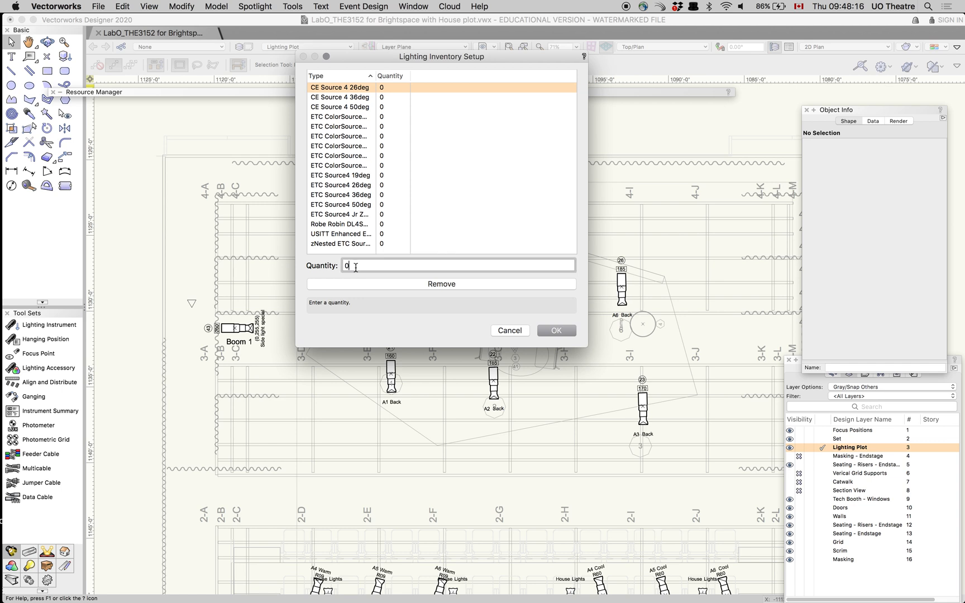
pyautogui.press('BackSpace')
# Set the CE Source 4 36deg quantity to 15, close the inventory setup and accept the document backup
pyautogui.click(356, 97)
pyautogui.click(363, 267)
pyautogui.press('BackSpace')
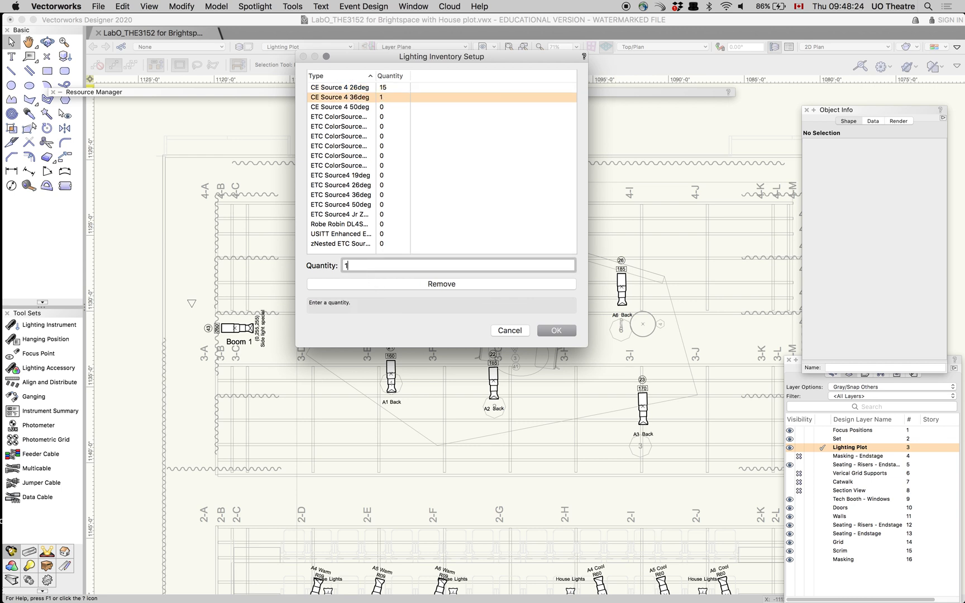
pyautogui.press('Return')
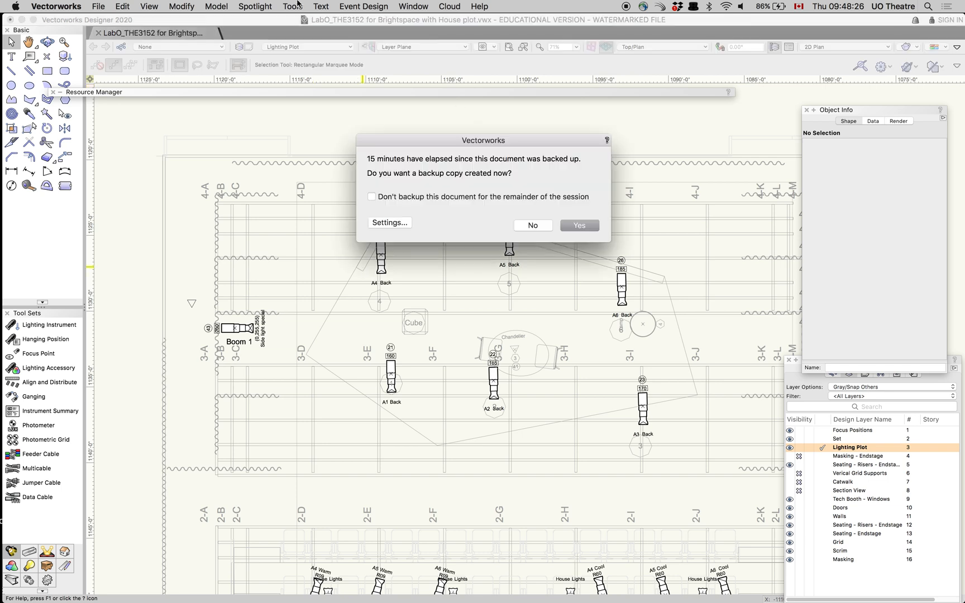
pyautogui.click(578, 226)
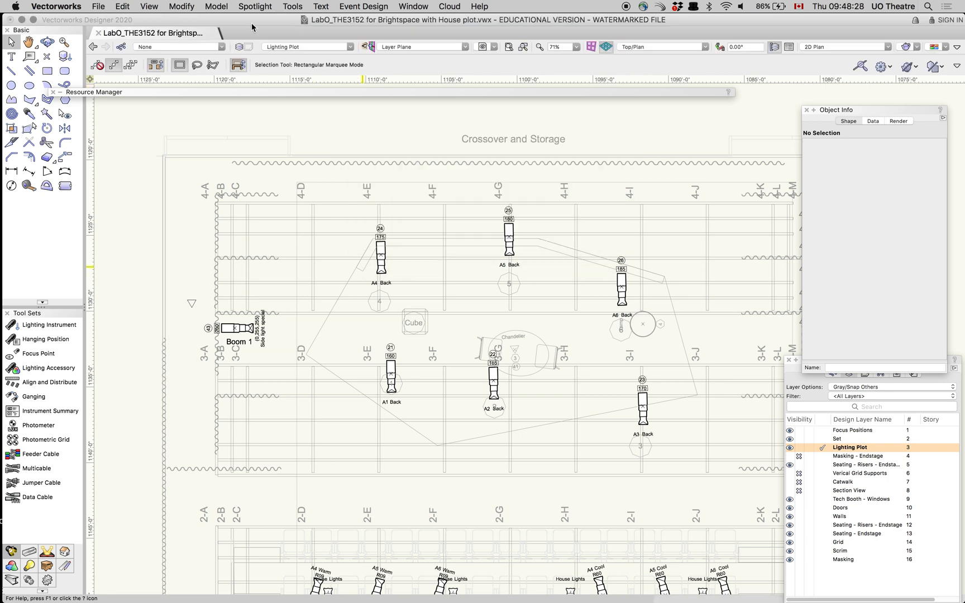
# Reopen the Lighting Inventory Setup and set the CE Source 4 50deg quantity to 15
pyautogui.click(257, 6)
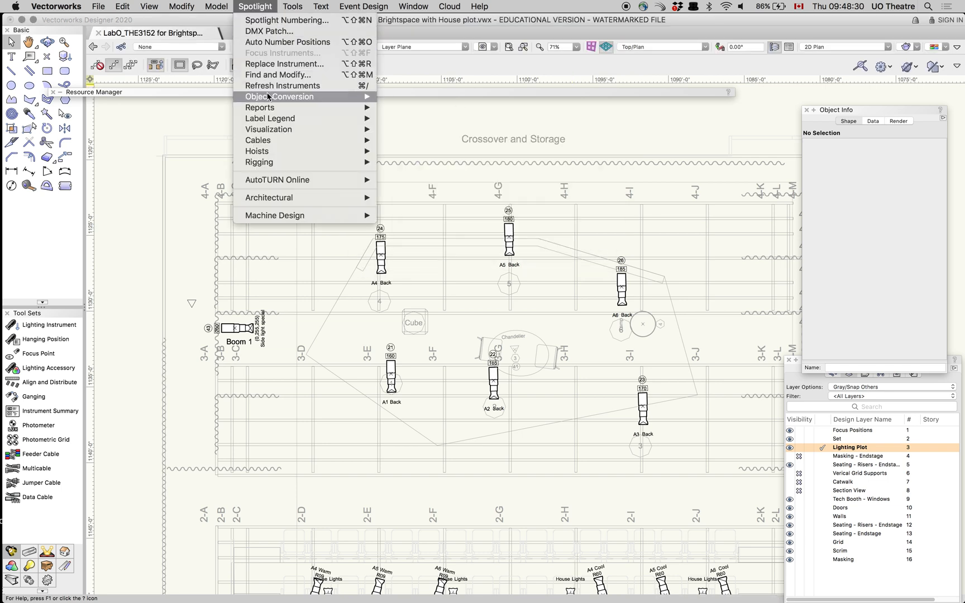
pyautogui.moveTo(315, 112)
pyautogui.click(436, 118)
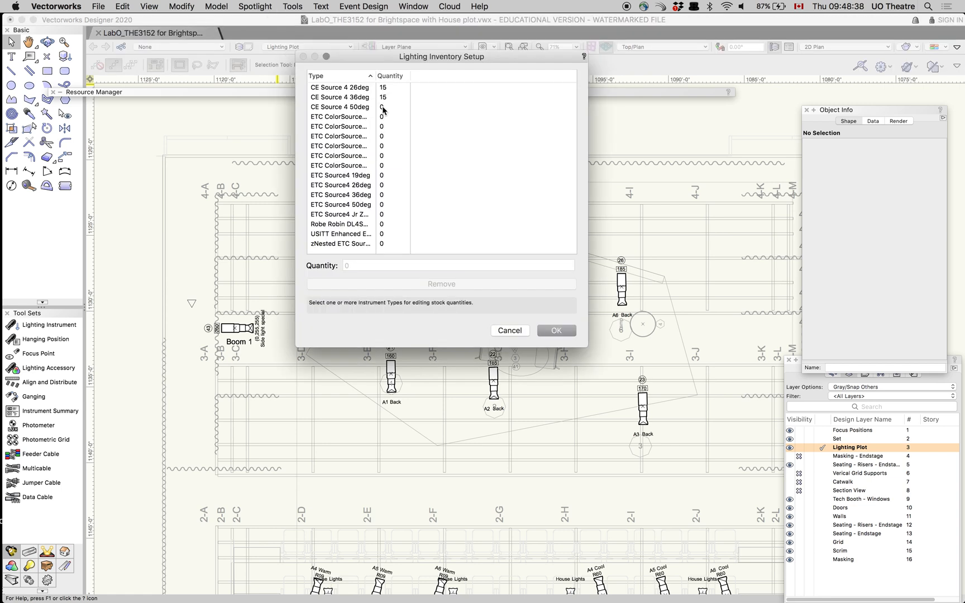
pyautogui.click(383, 108)
pyautogui.doubleClick(363, 271)
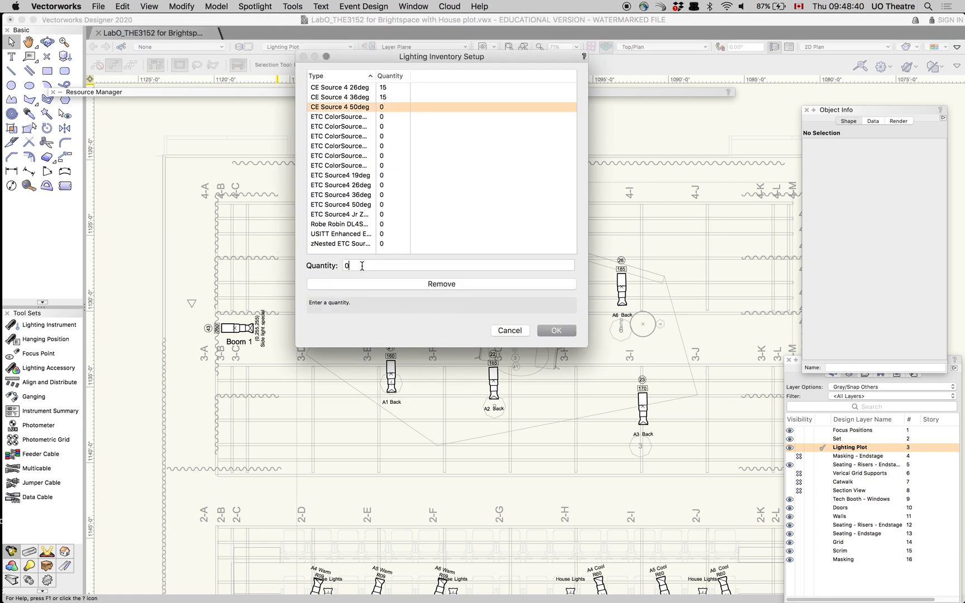
pyautogui.press('BackSpace')
pyautogui.write('15')
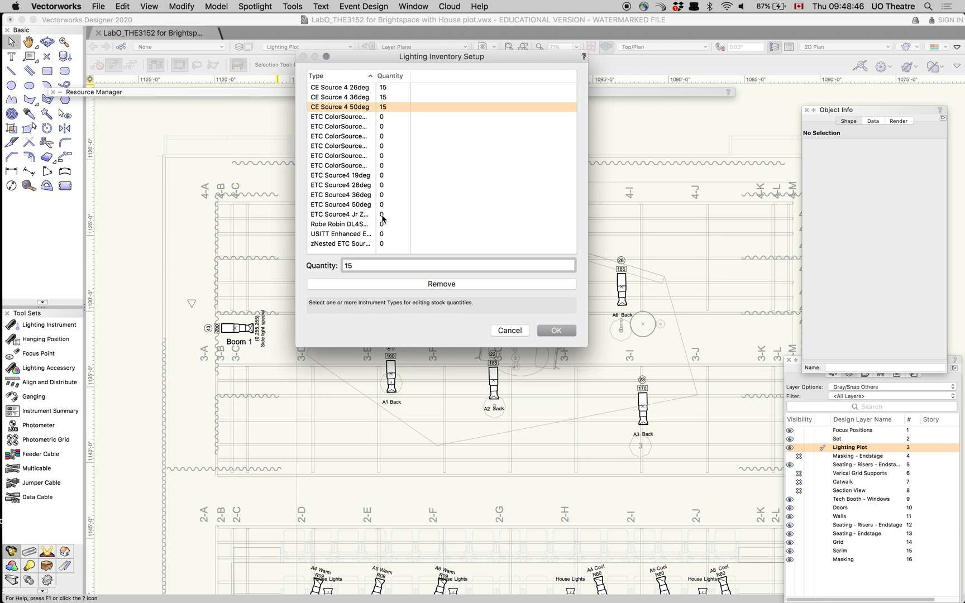
# Set the ETC Source4 Jr zoom's inventory quantity to 12 and accept the inventory setup
pyautogui.click(384, 215)
pyautogui.click(370, 265)
pyautogui.press('BackSpace')
pyautogui.write('12')
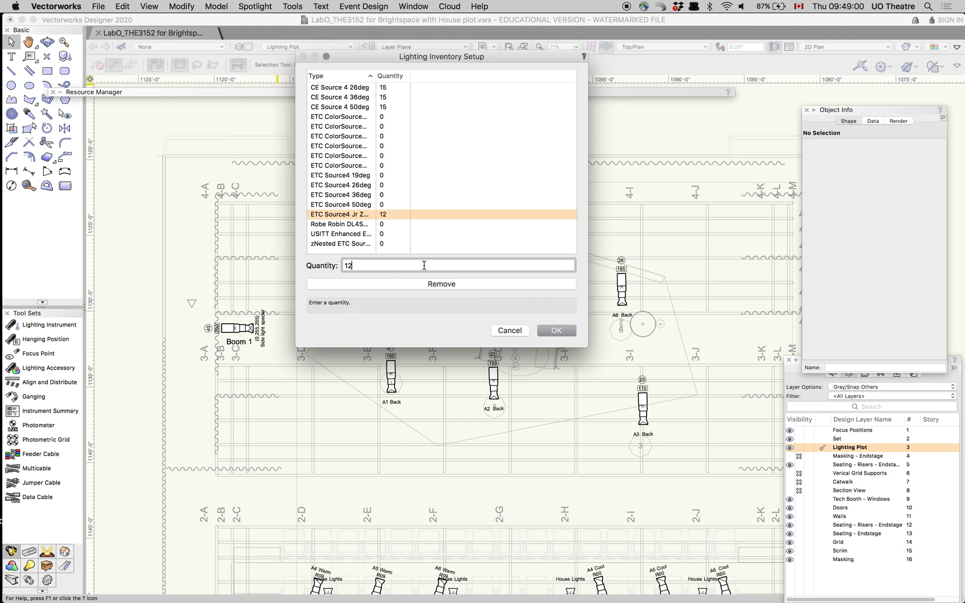
pyautogui.click(556, 331)
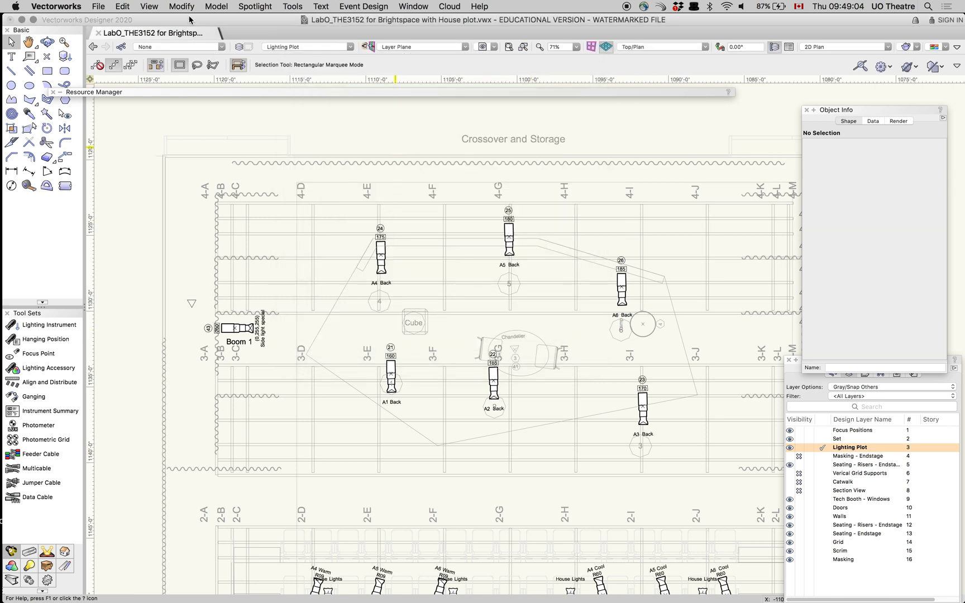
pyautogui.click(267, 7)
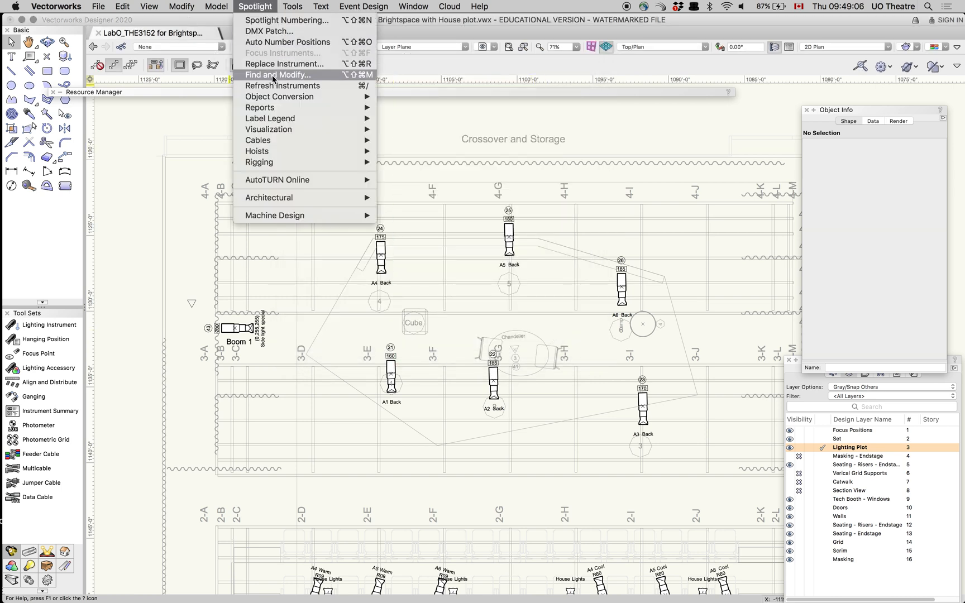
pyautogui.moveTo(278, 107)
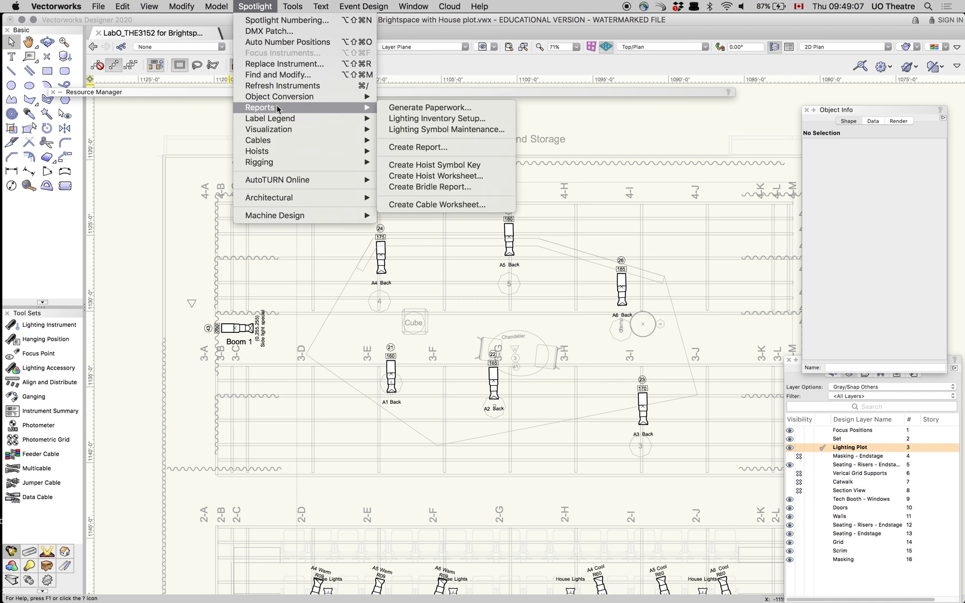
pyautogui.click(398, 108)
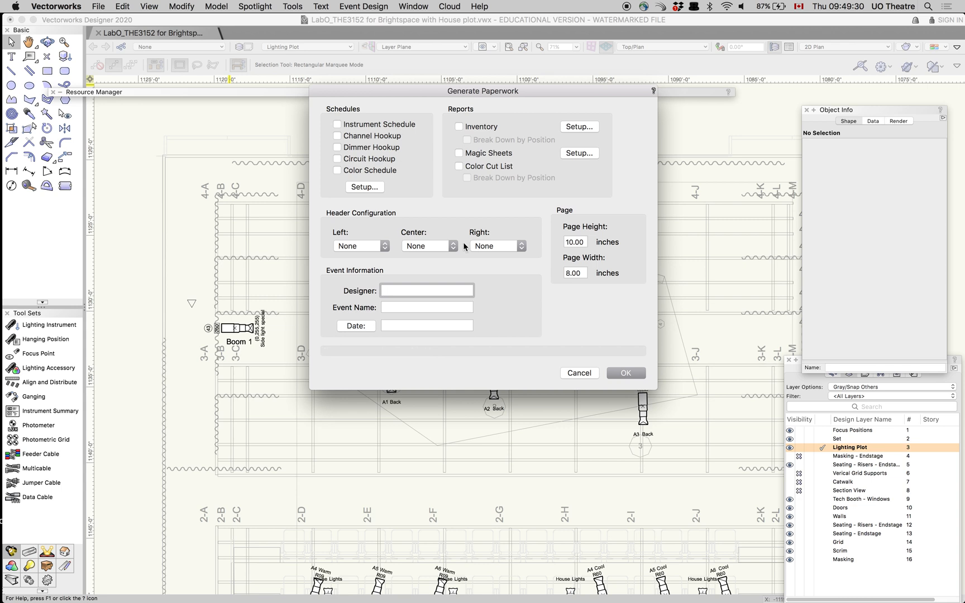
pyautogui.click(580, 373)
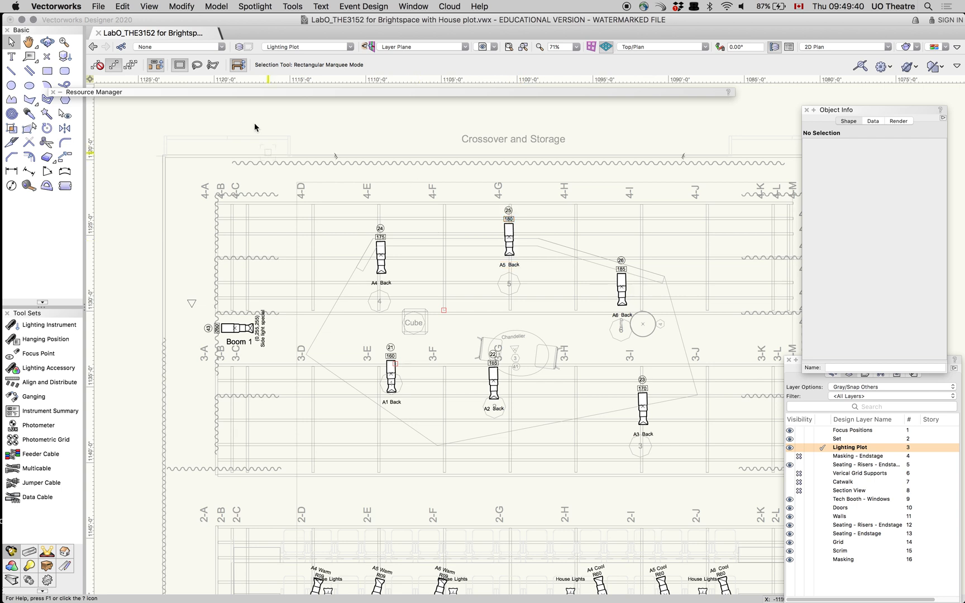
# Auto-number the lighting devices on all lighting positions and check the unit numbers on the fixtures across the plot
pyautogui.click(254, 7)
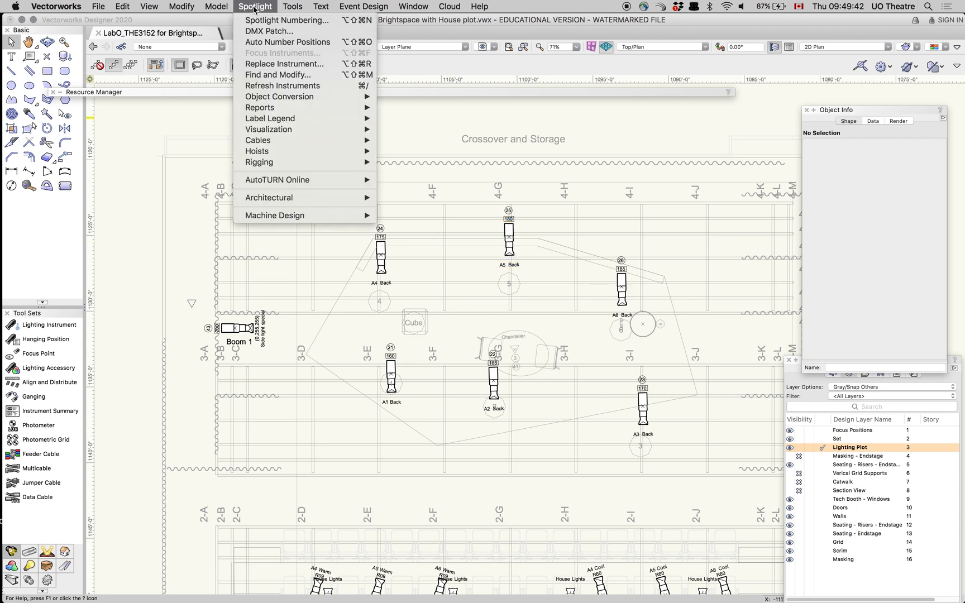
pyautogui.click(266, 43)
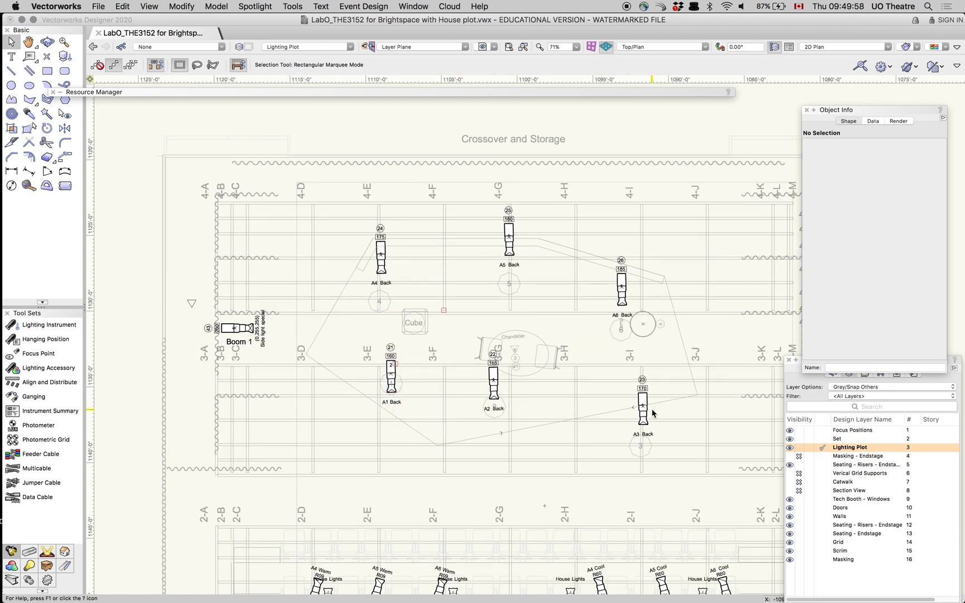
pyautogui.scroll(5, 652, 411)
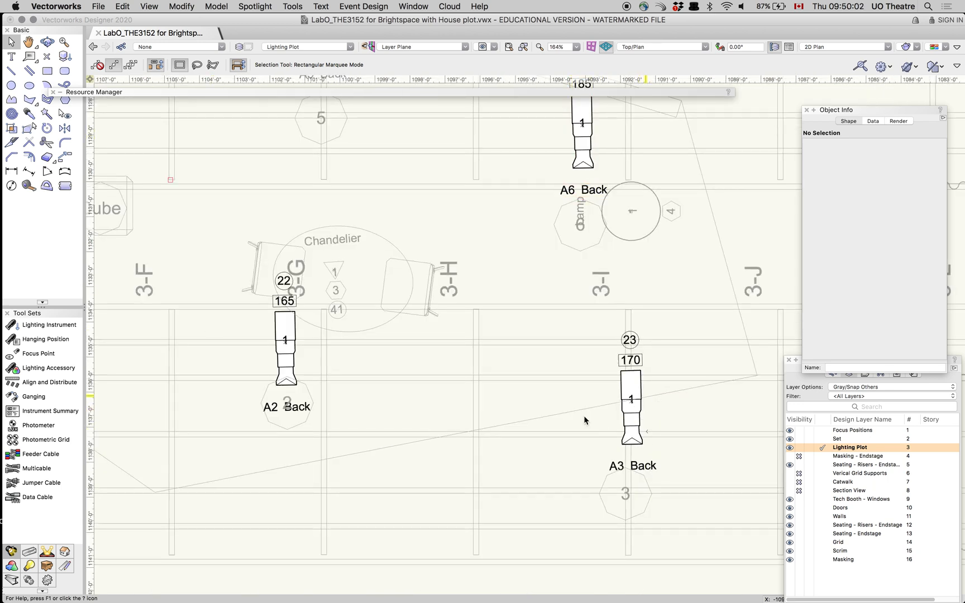
pyautogui.press('h')
pyautogui.scroll(-3, 466, 285)
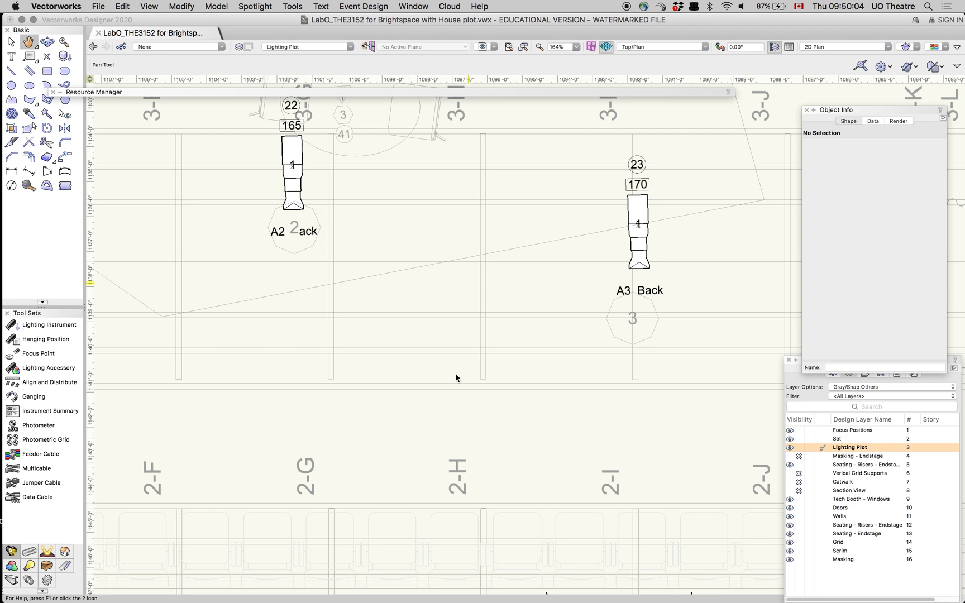
pyautogui.scroll(-7, 443, 290)
pyautogui.press('x')
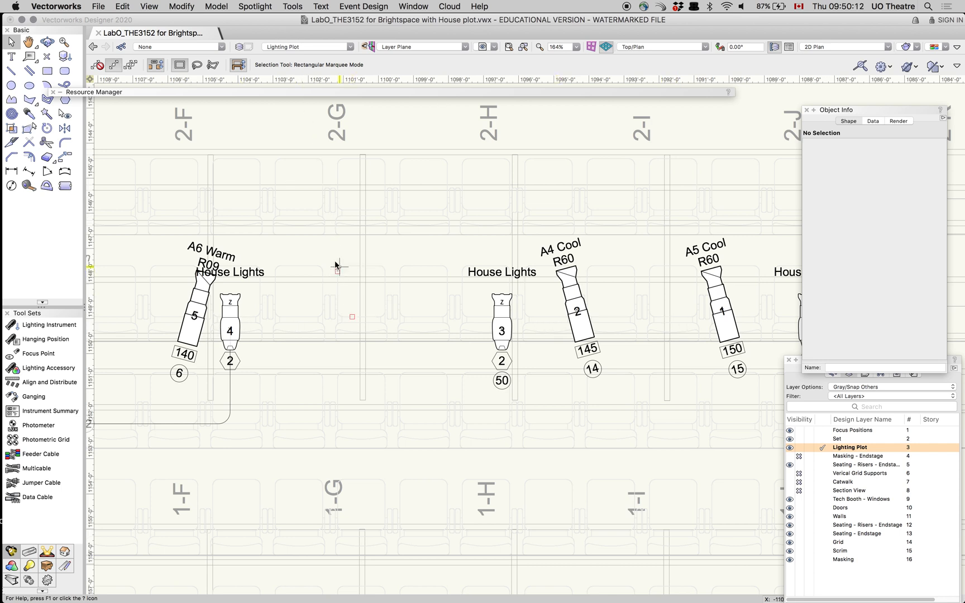
# Open the Generate Paperwork settings and include the Channel Hookup schedule
pyautogui.click(249, 6)
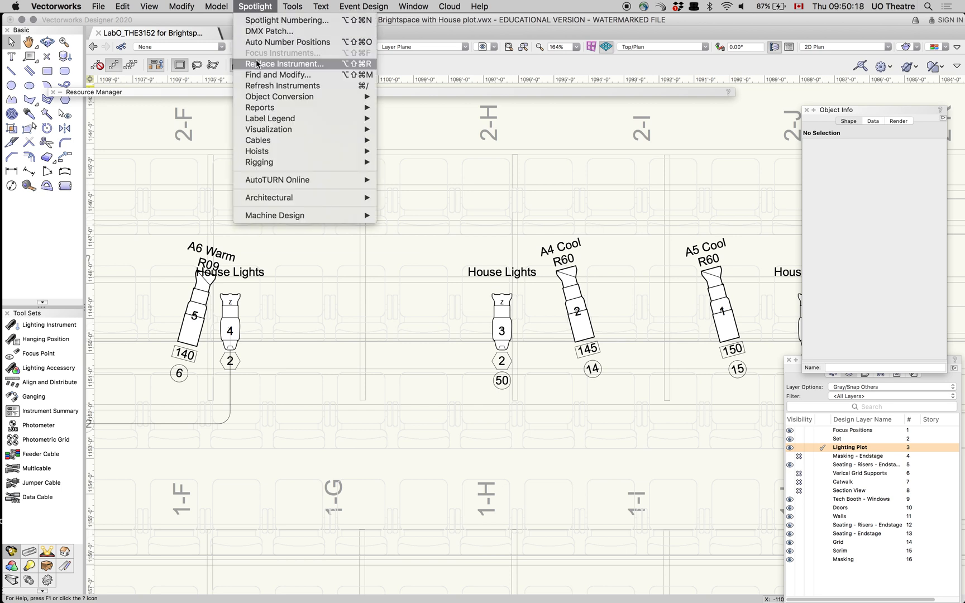
pyautogui.moveTo(318, 109)
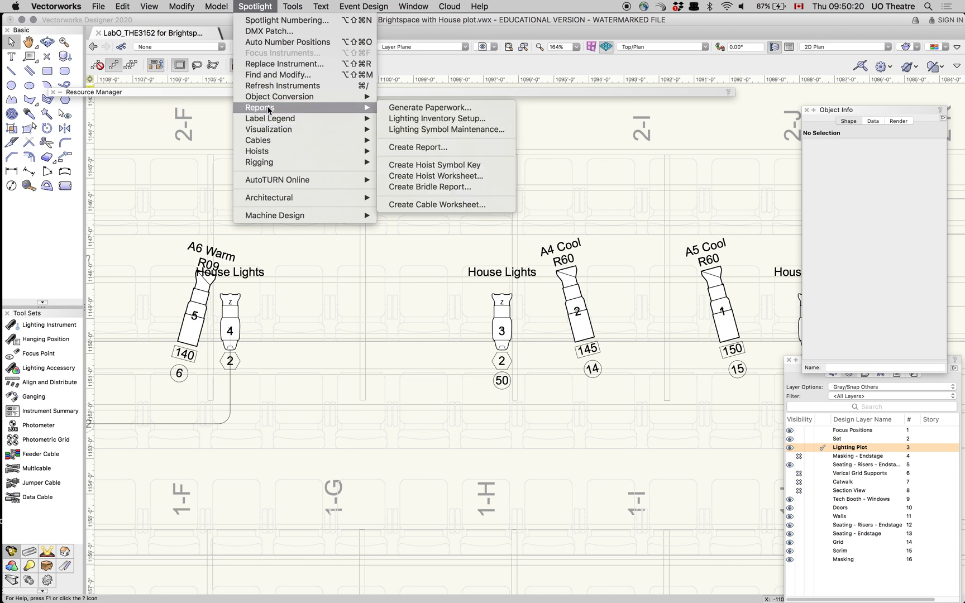
pyautogui.click(421, 108)
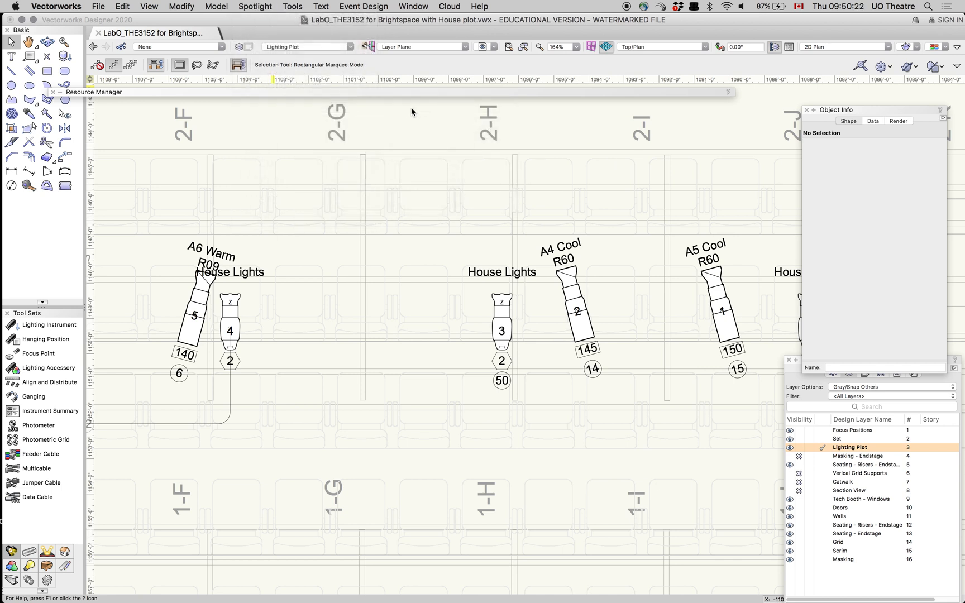
pyautogui.click(383, 141)
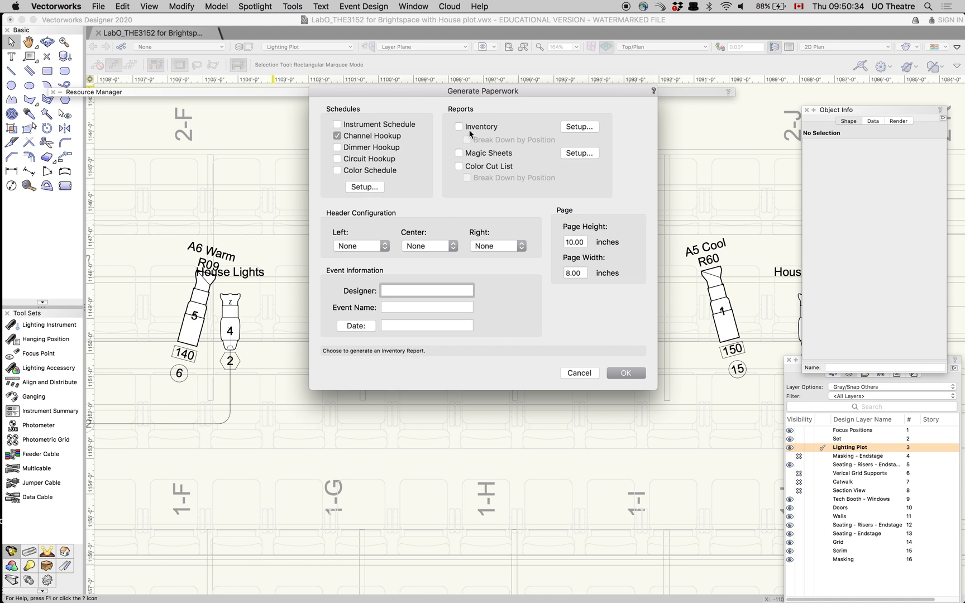
# Open the schedule formatting setup and choose the Channel Hookup schedule for editing
pyautogui.click(360, 187)
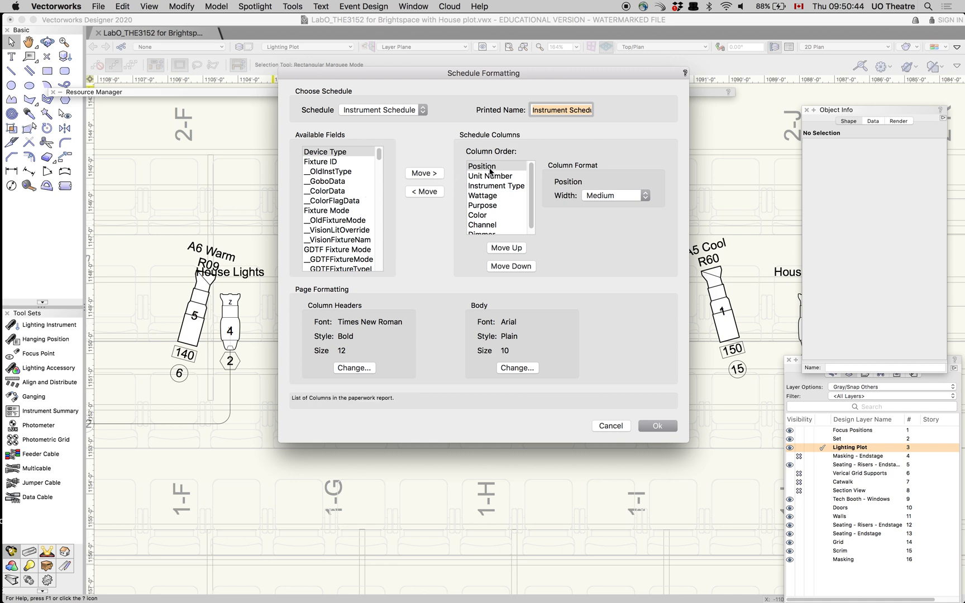
pyautogui.click(483, 225)
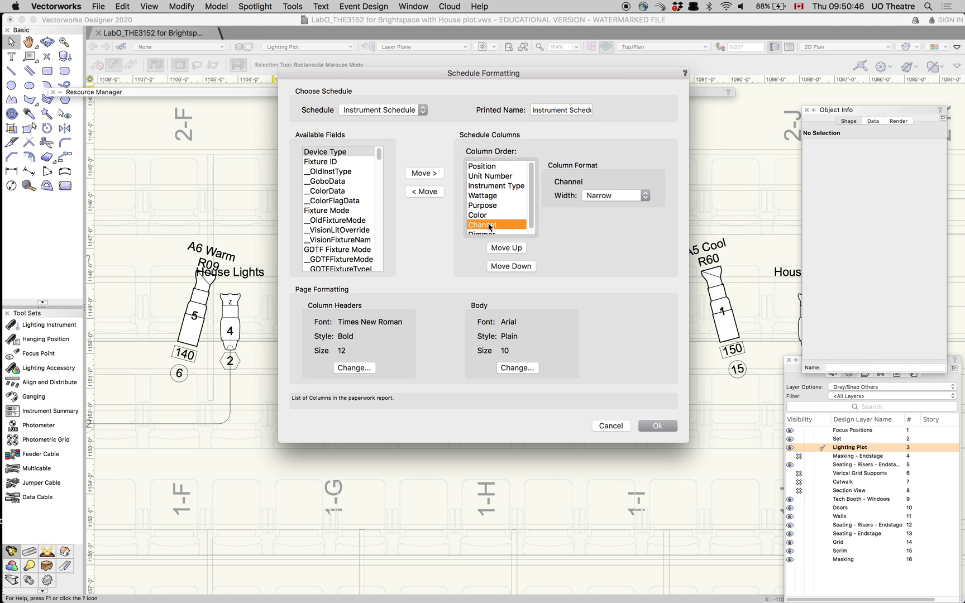
pyautogui.click(381, 114)
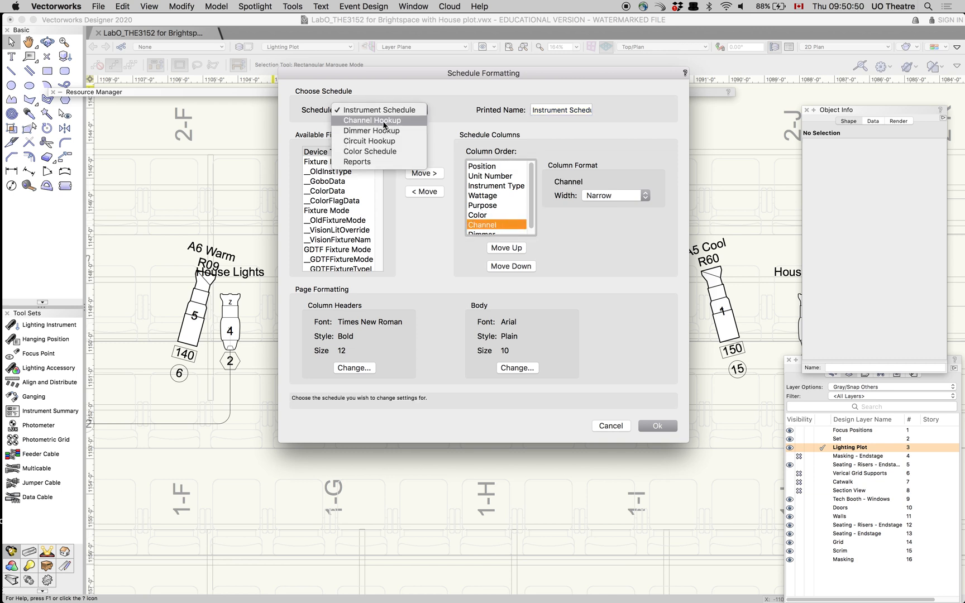
pyautogui.click(384, 121)
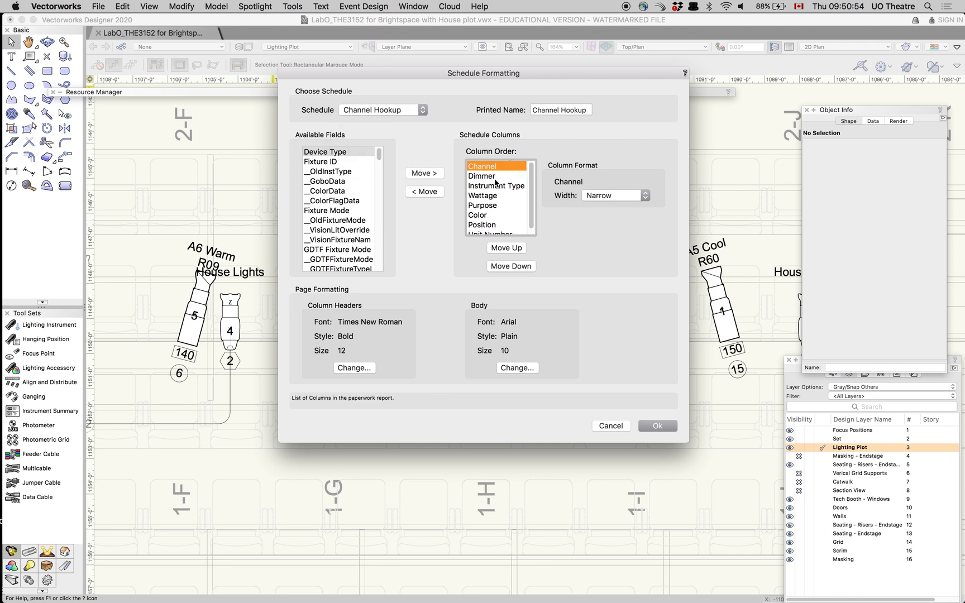
# Add the DMX Address field to the Channel Hookup schedule's columns
pyautogui.moveTo(530, 207)
pyautogui.mouseDown()
pyautogui.moveTo(529, 215)
pyautogui.moveTo(529, 205)
pyautogui.mouseUp()
pyautogui.scroll(-2, 374, 223)
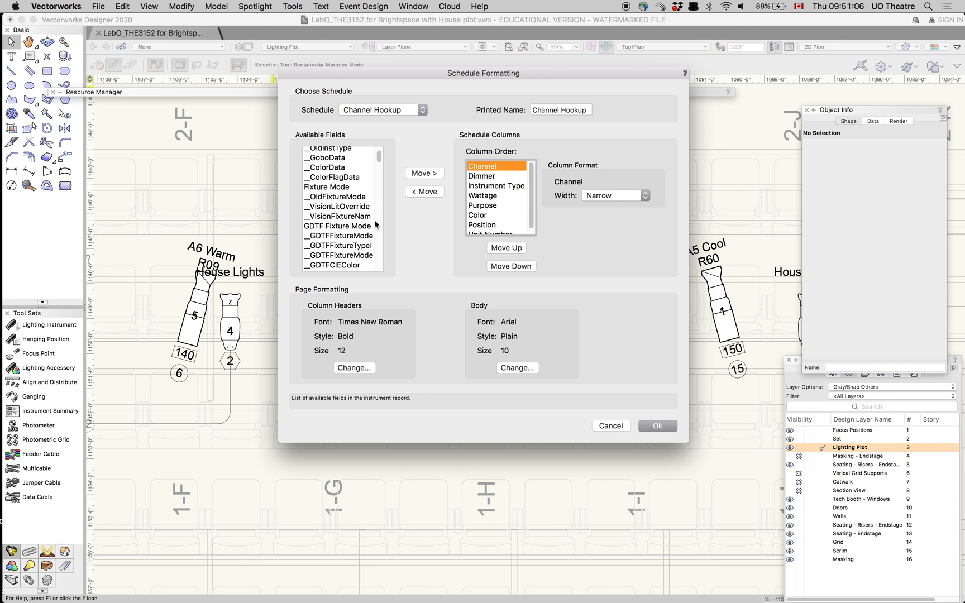
pyautogui.scroll(-3, 374, 223)
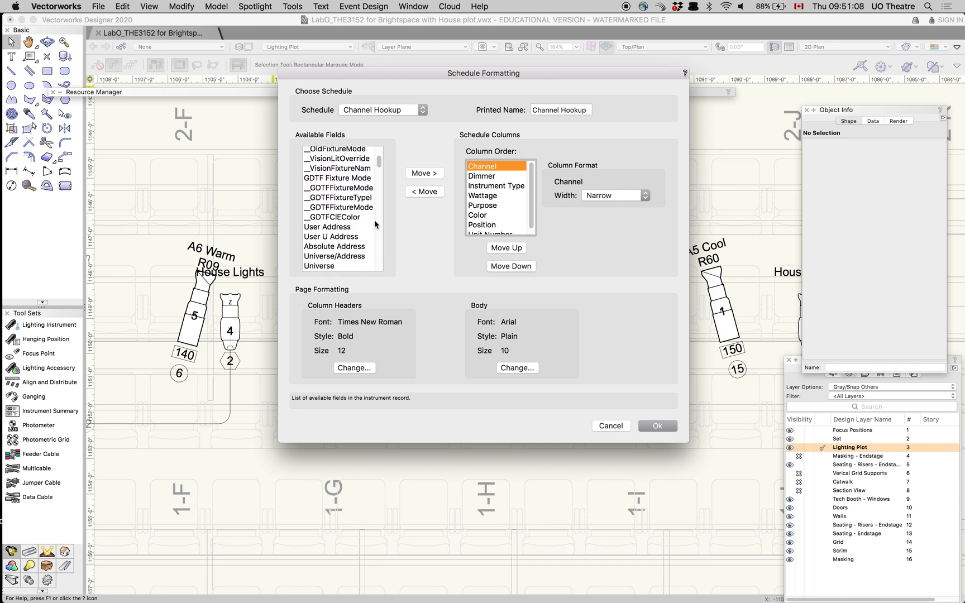
pyautogui.scroll(-1, 374, 224)
pyautogui.scroll(-3, 374, 220)
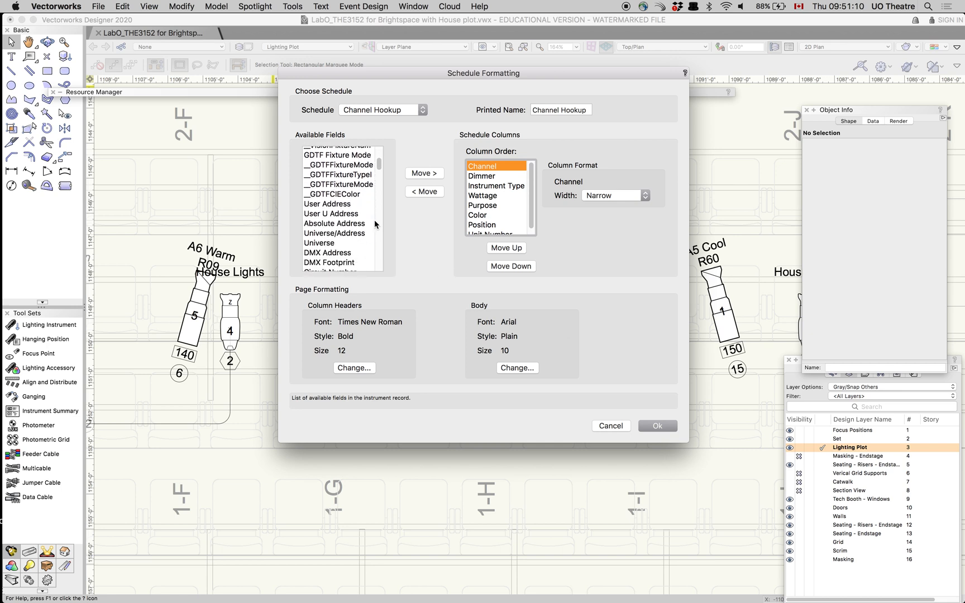
pyautogui.click(336, 234)
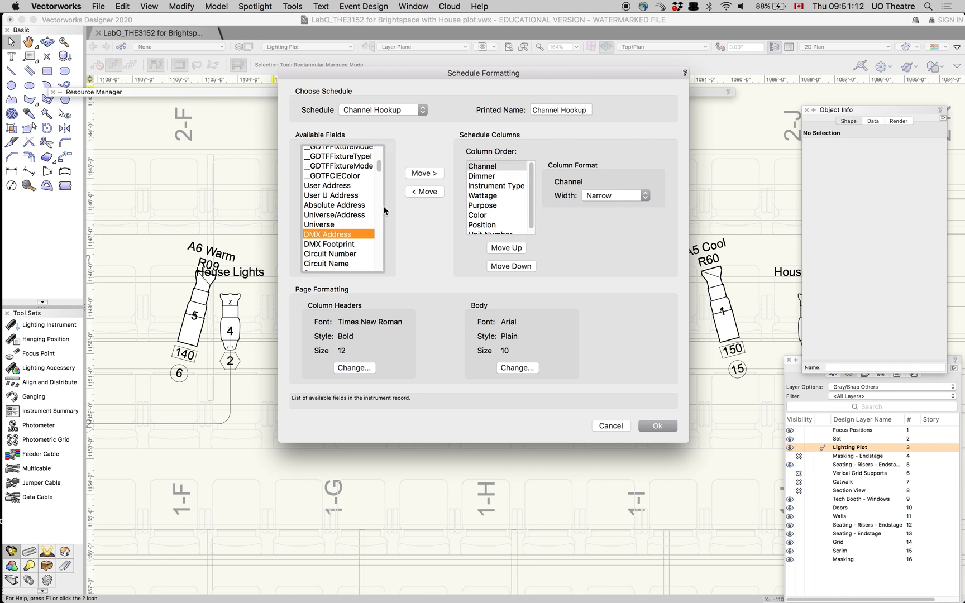
pyautogui.click(424, 173)
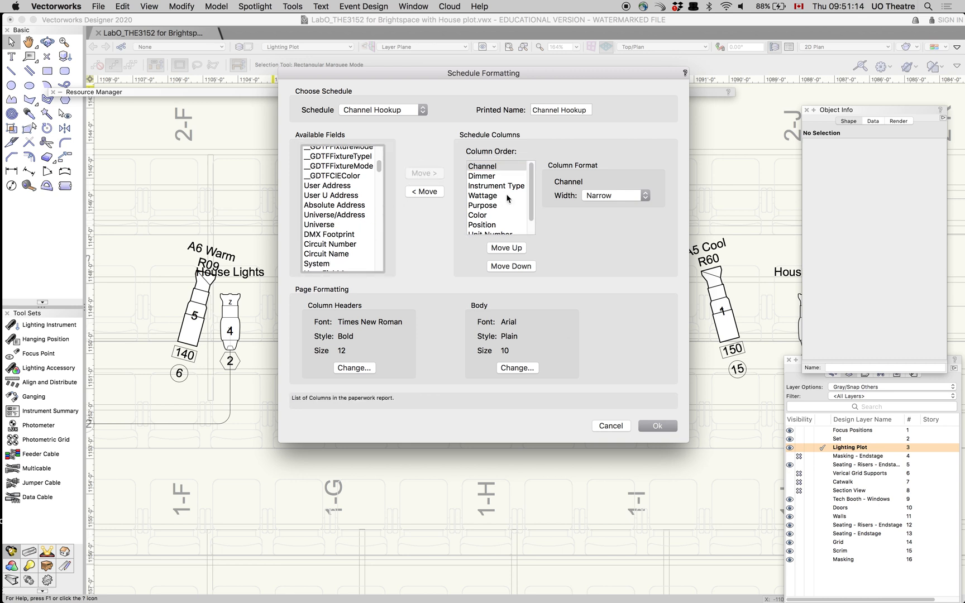
# Move the DMX Address column up in the schedule's column order to directly after Channel
pyautogui.scroll(-1, 529, 215)
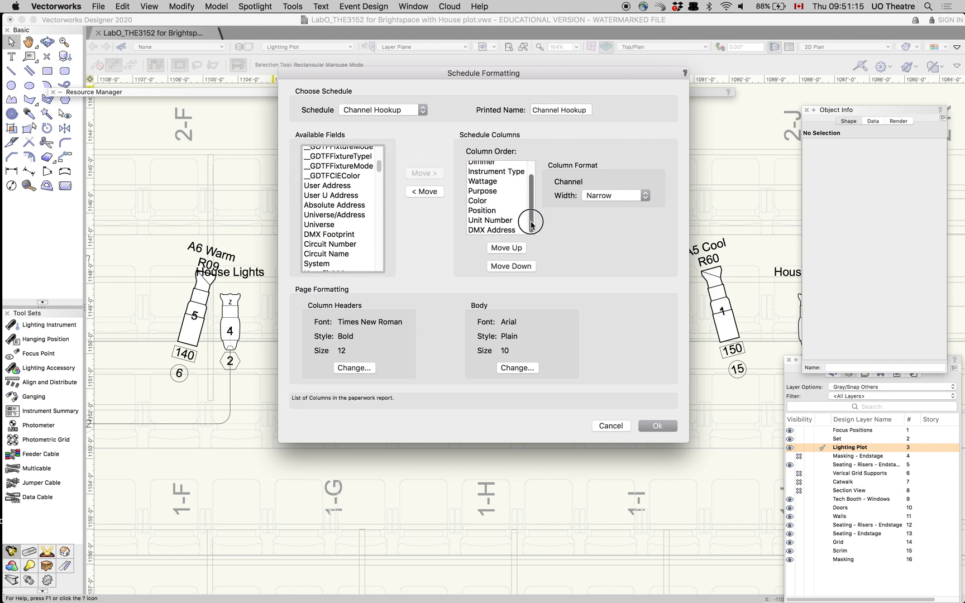
pyautogui.click(472, 229)
pyautogui.click(507, 252)
pyautogui.click(507, 252)
pyautogui.click(507, 252)
pyautogui.click(507, 252)
pyautogui.click(507, 248)
pyautogui.click(507, 248)
pyautogui.click(507, 248)
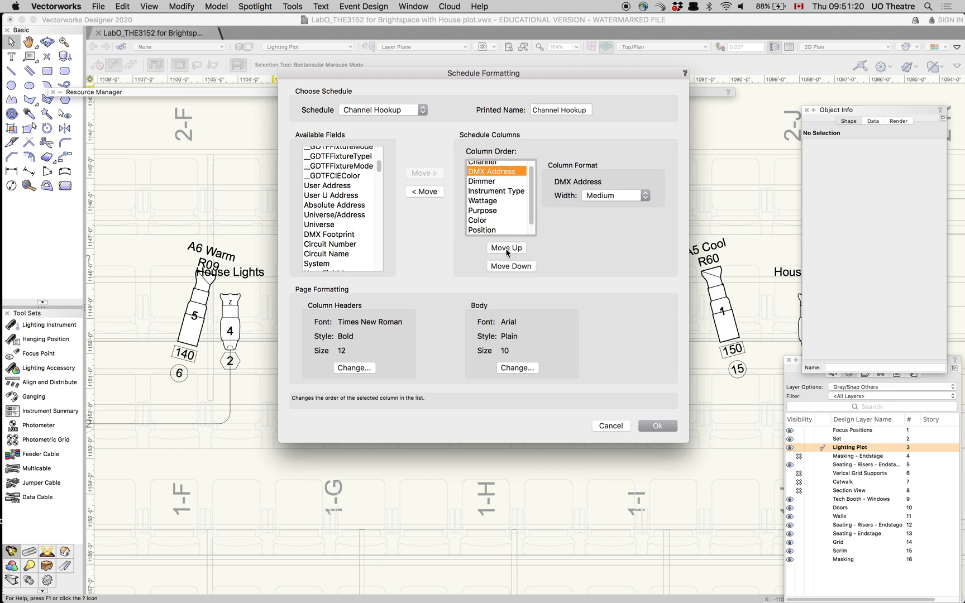
# Move the Purpose column up in the schedule's column order to directly after Dimmer
pyautogui.scroll(1, 533, 196)
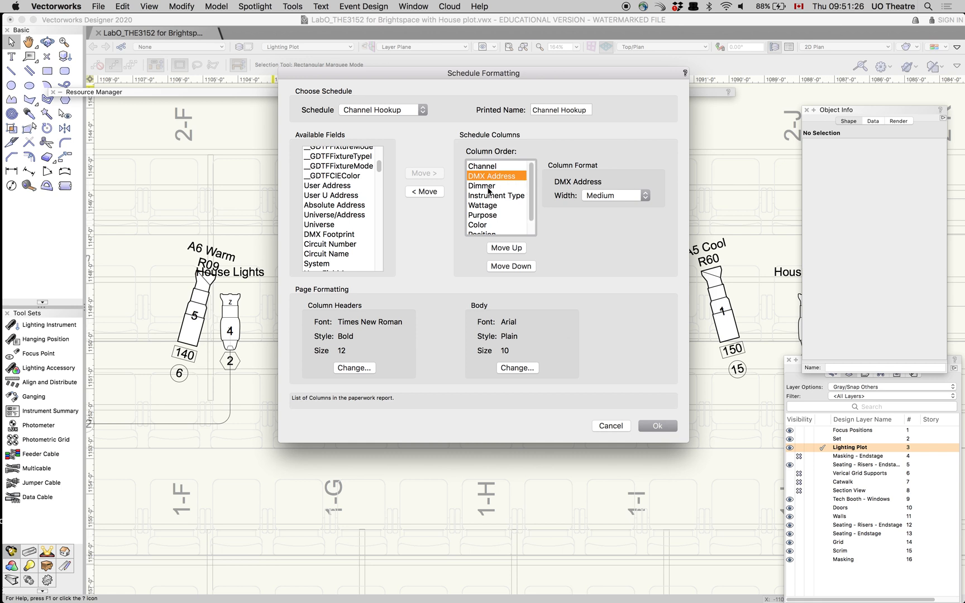
pyautogui.click(493, 216)
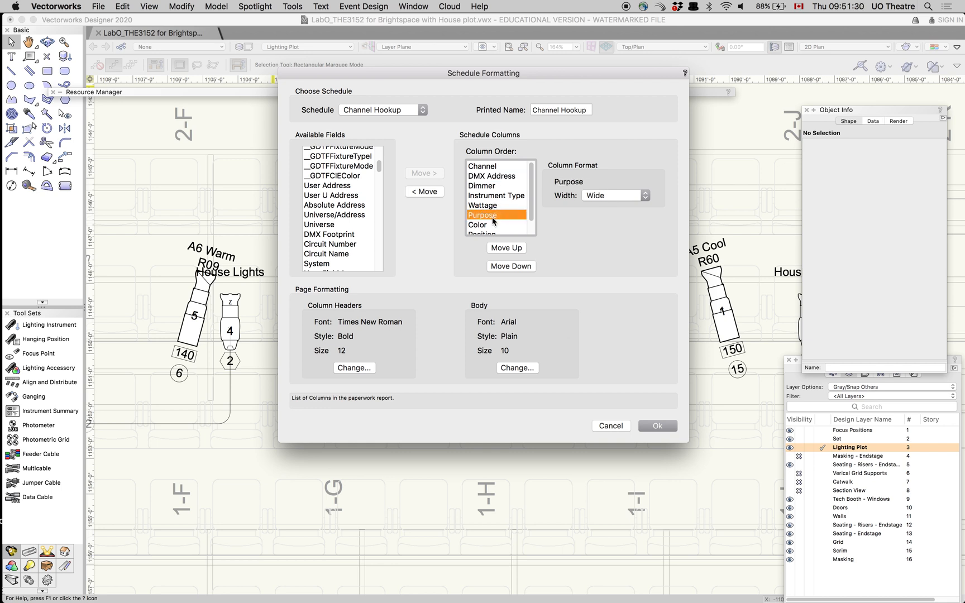
pyautogui.click(513, 249)
pyautogui.click(514, 250)
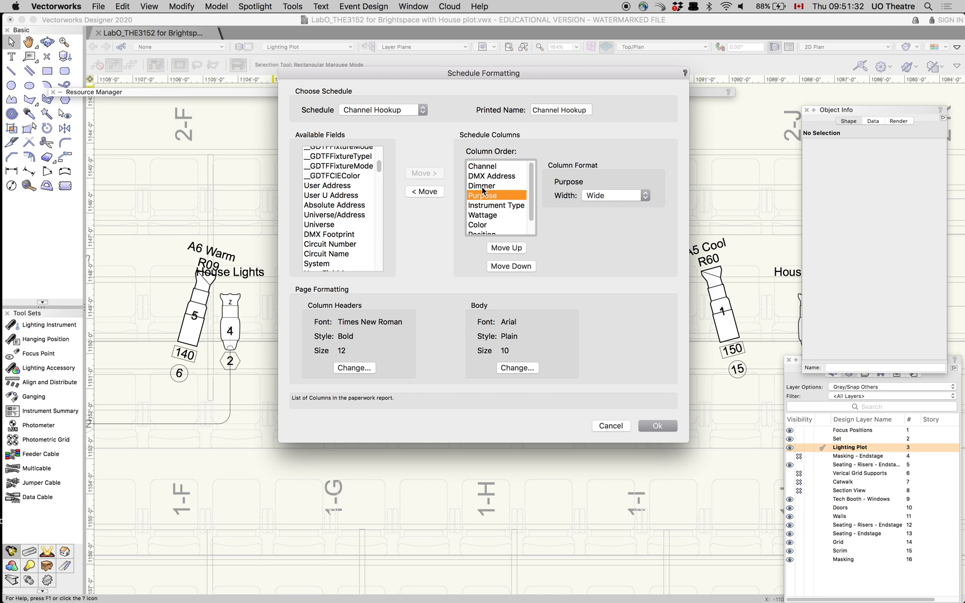
# Move the Position column up in the schedule's column order to directly after Purpose
pyautogui.moveTo(531, 205); pyautogui.dragTo(531, 220)
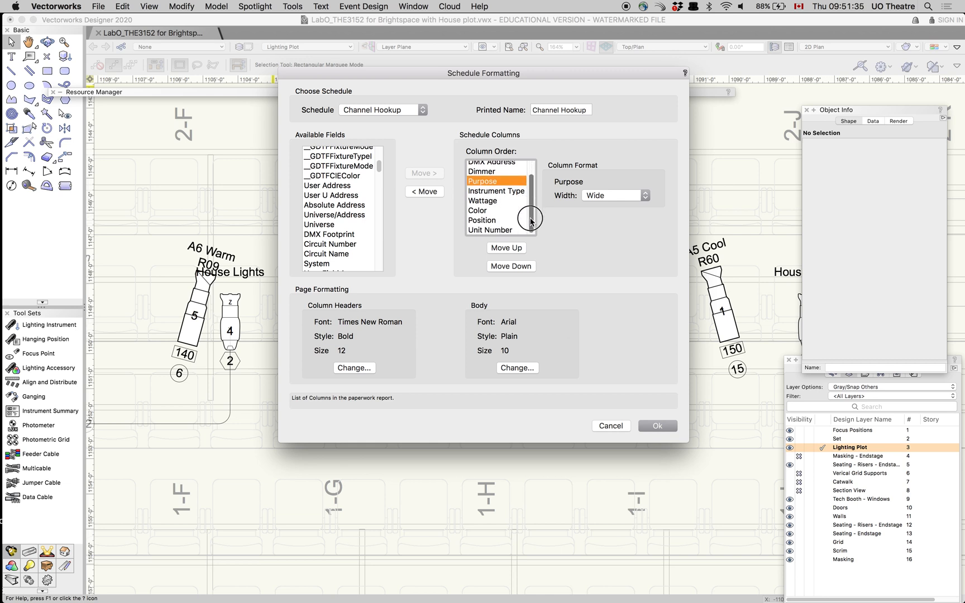
pyautogui.click(479, 221)
pyautogui.click(500, 249)
pyautogui.click(500, 249)
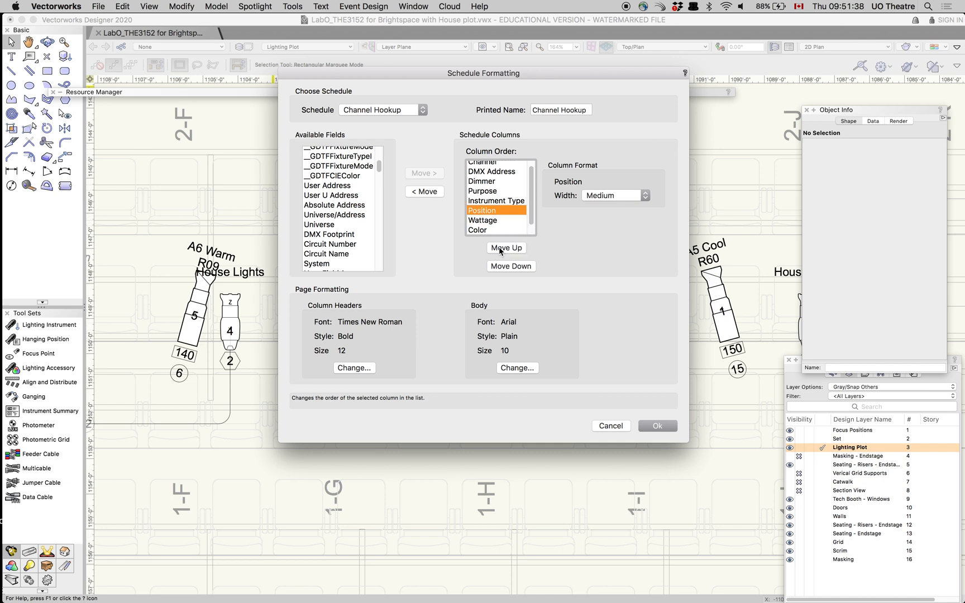
pyautogui.click(501, 249)
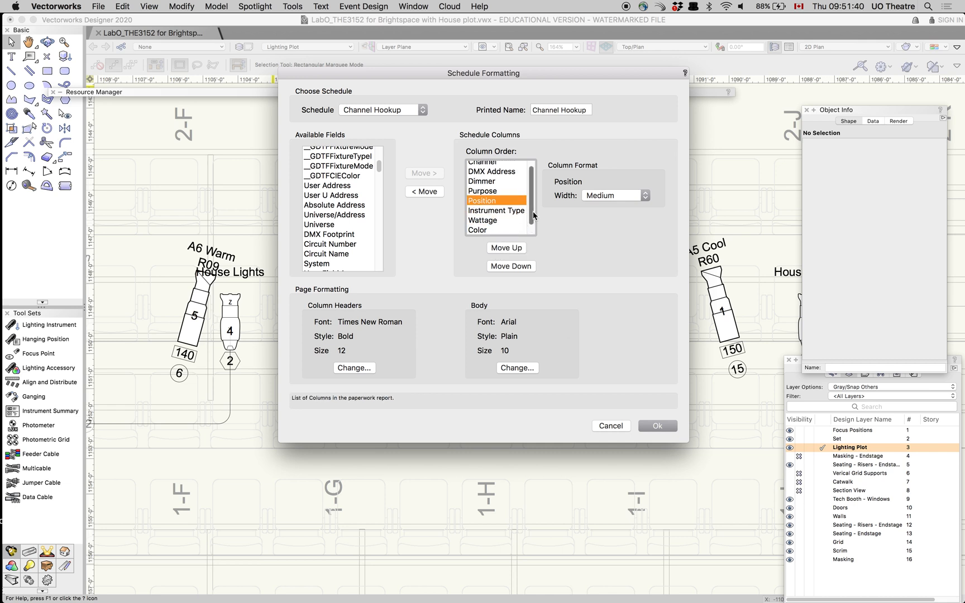
# Place the Unit Number column directly after Position and accept the schedule formatting
pyautogui.moveTo(530, 220); pyautogui.dragTo(529, 228)
pyautogui.click(485, 229)
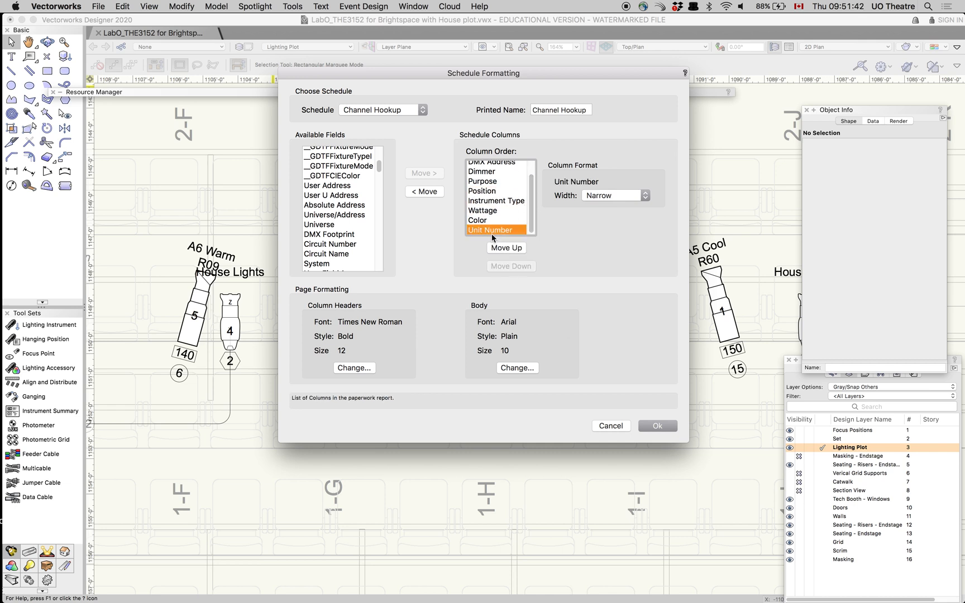
pyautogui.click(502, 249)
pyautogui.click(501, 248)
pyautogui.click(501, 248)
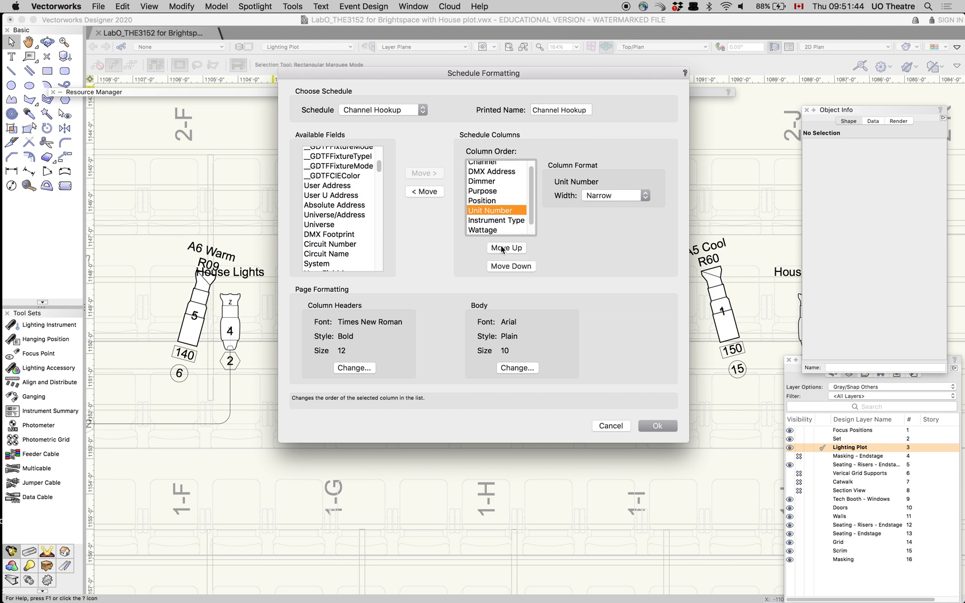
pyautogui.click(501, 248)
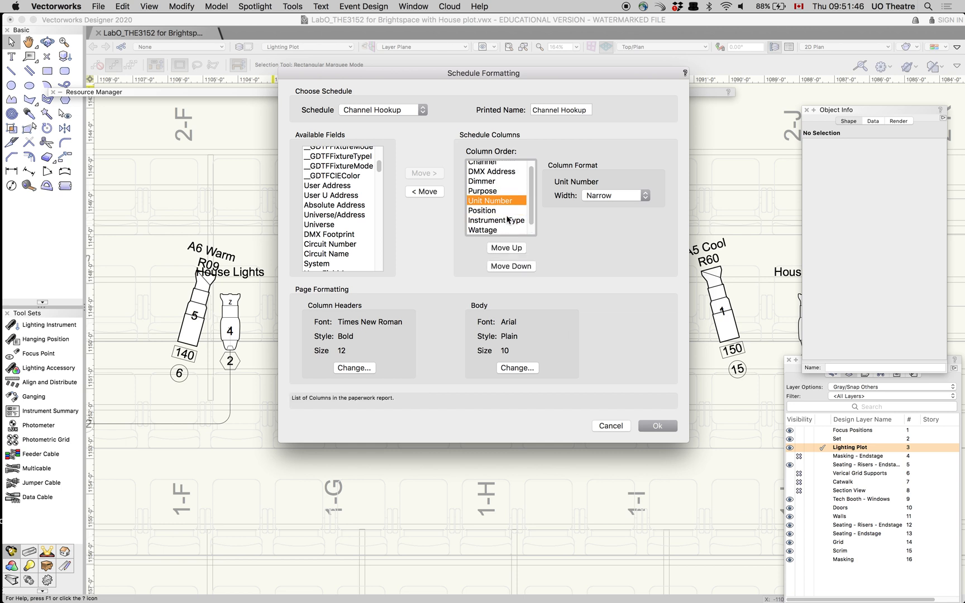
pyautogui.click(510, 266)
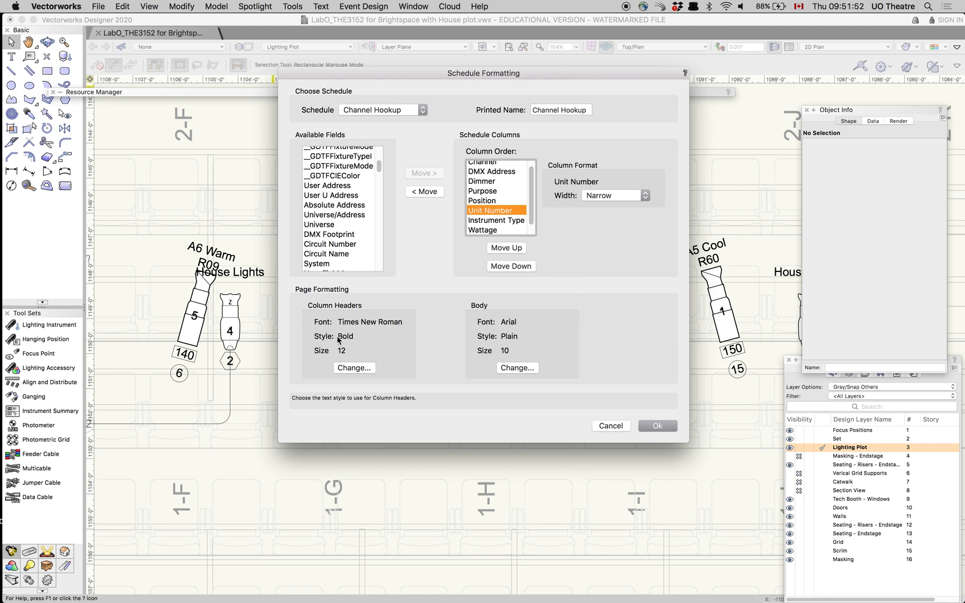
pyautogui.click(661, 422)
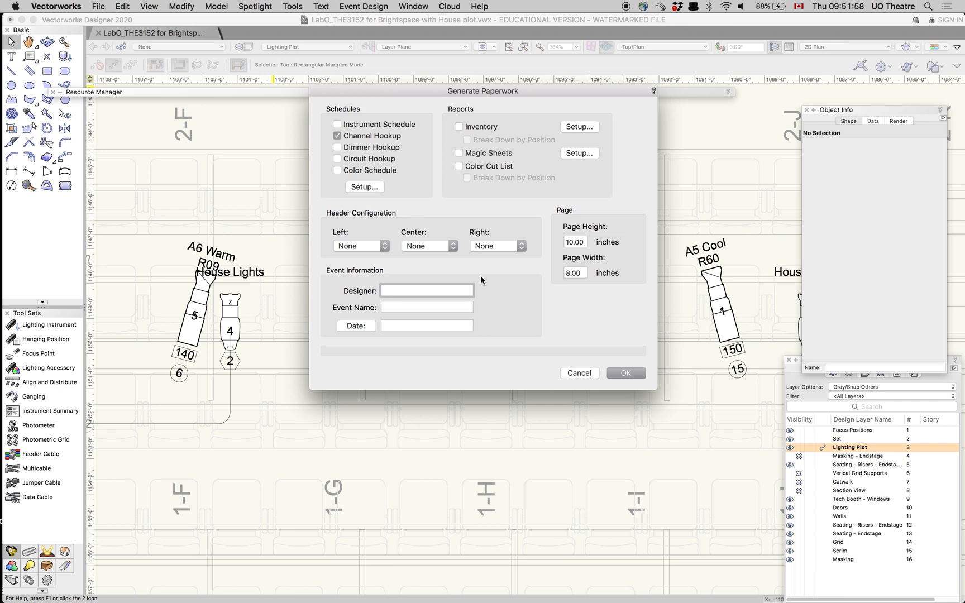
# Enter the designer's name and the event name "My show", leave the date empty, and generate the paperwork
pyautogui.write('Jon Lockhart')
pyautogui.click(454, 307)
pyautogui.write('My show')
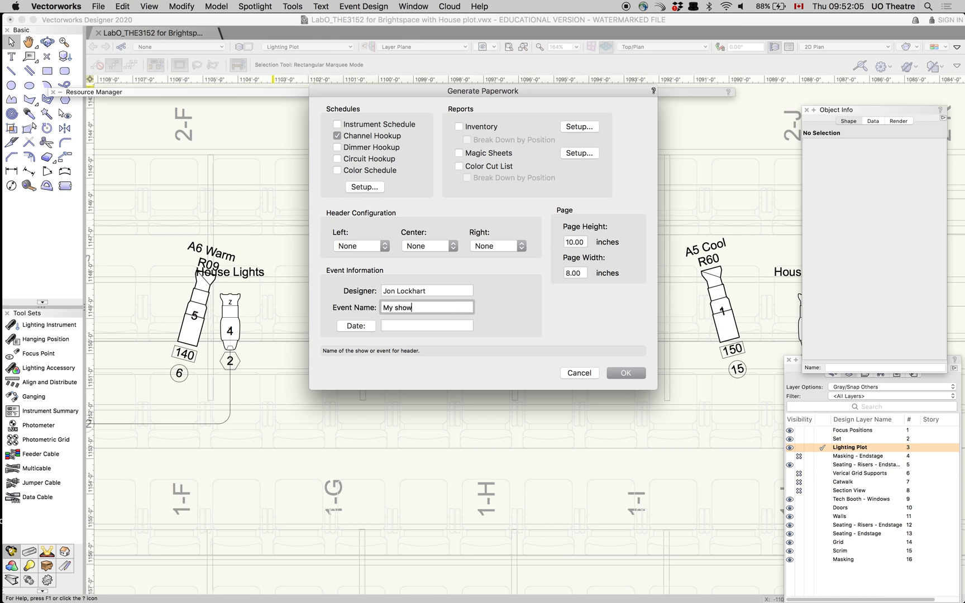
pyautogui.click(426, 327)
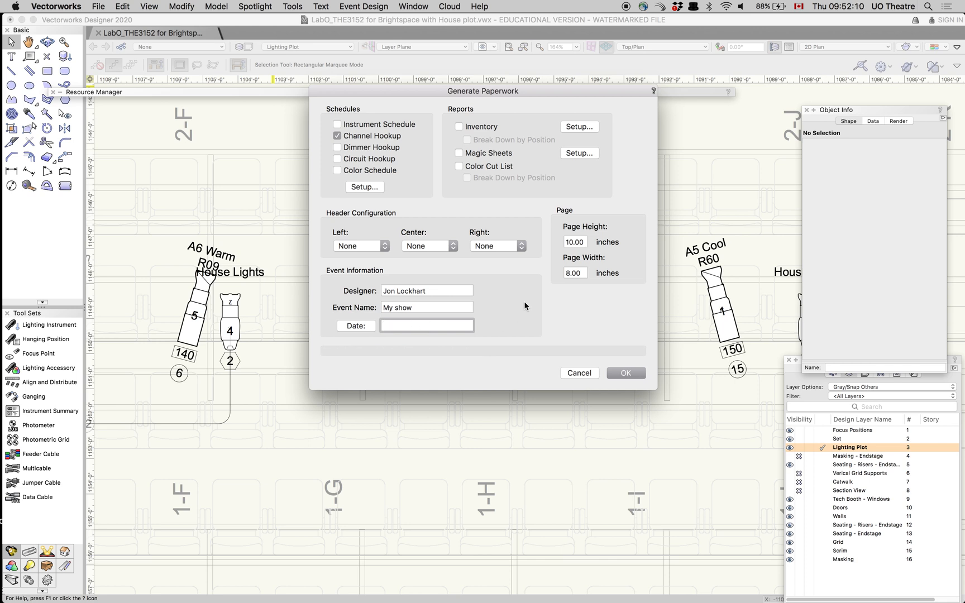
pyautogui.click(631, 372)
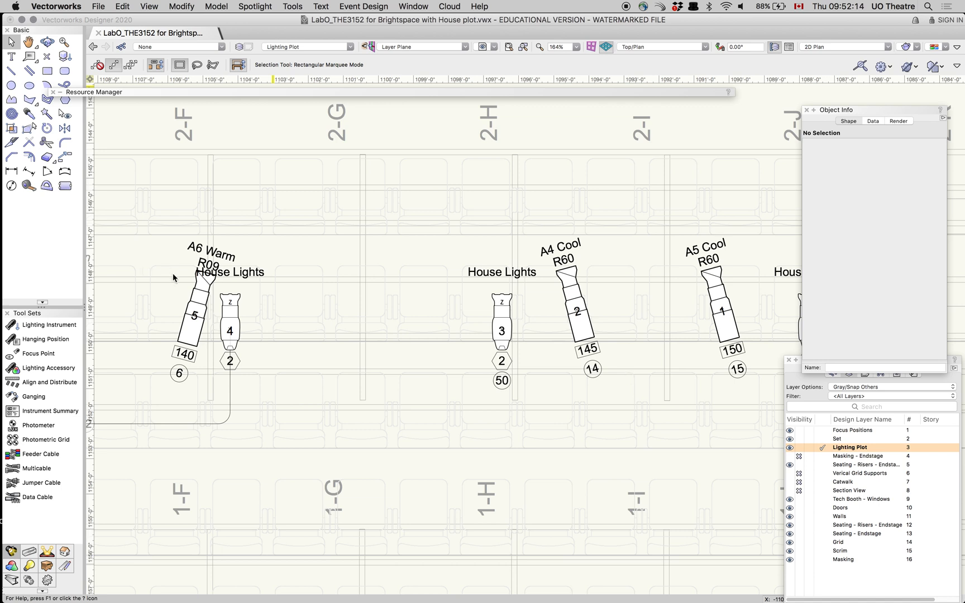
# Open the Channel Hookup worksheet and enlarge its window until all rows and columns fit
pyautogui.scroll(2, 432, 320)
pyautogui.scroll(-8, 432, 322)
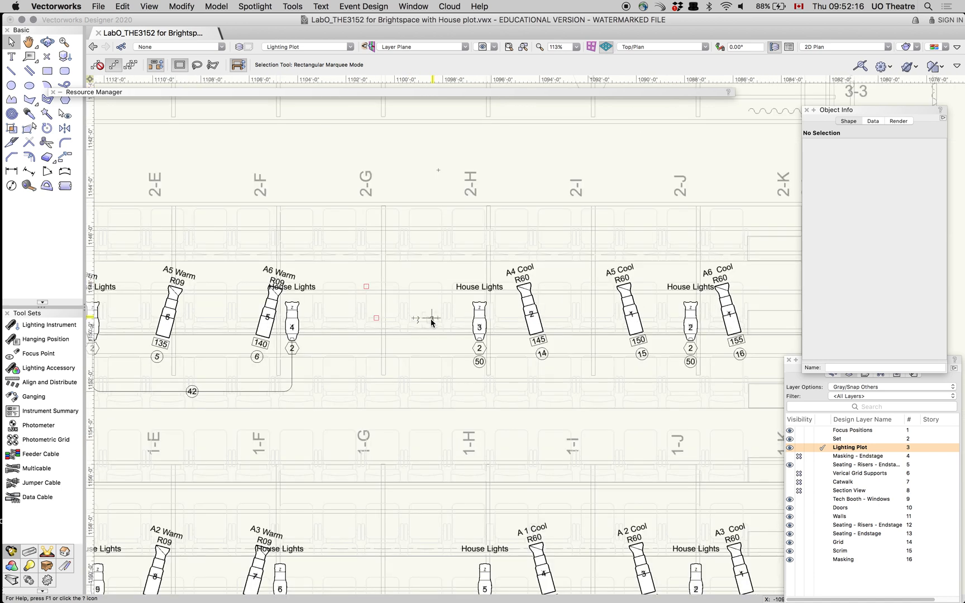
pyautogui.scroll(-2, 422, 328)
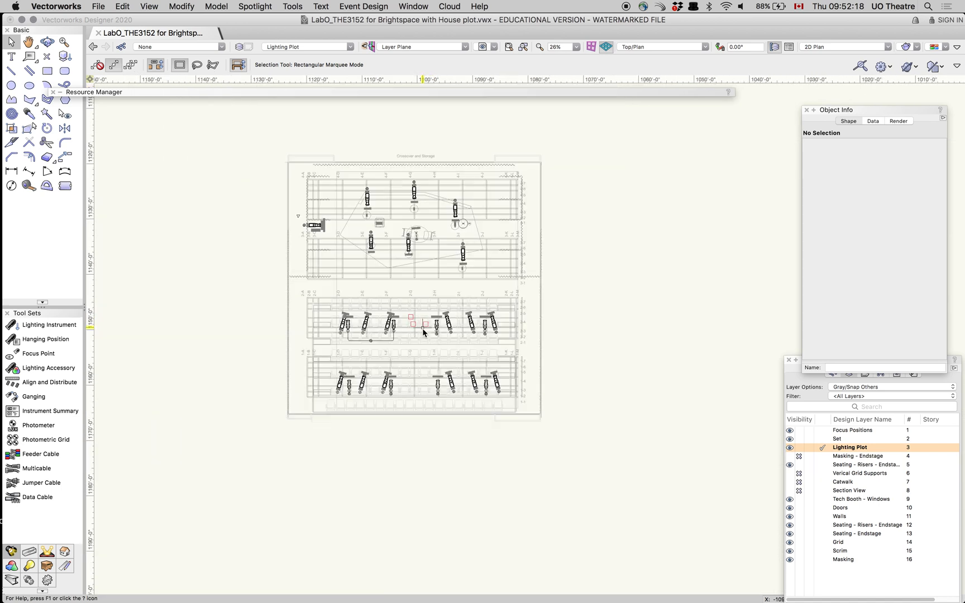
pyautogui.scroll(1, 424, 264)
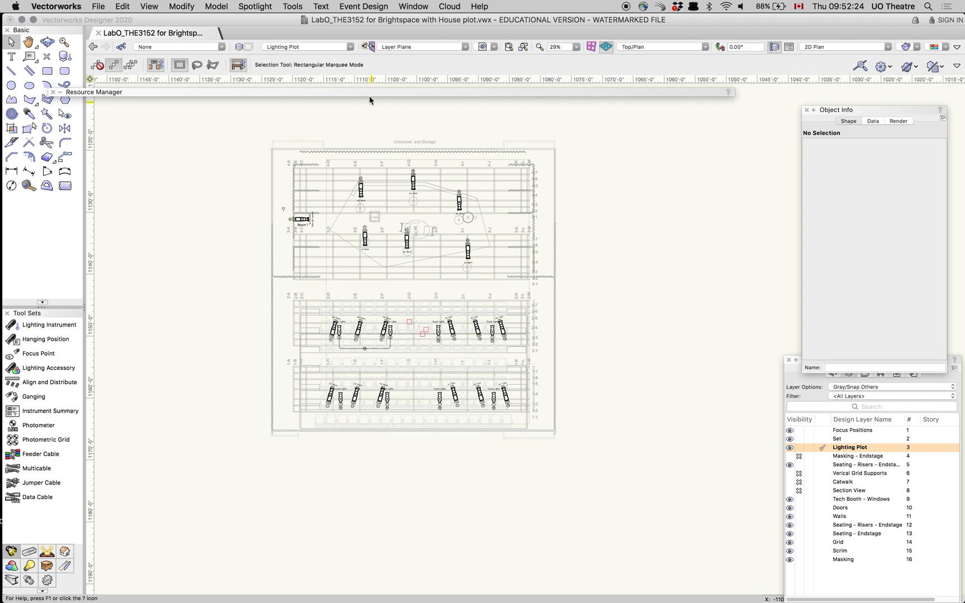
pyautogui.click(419, 6)
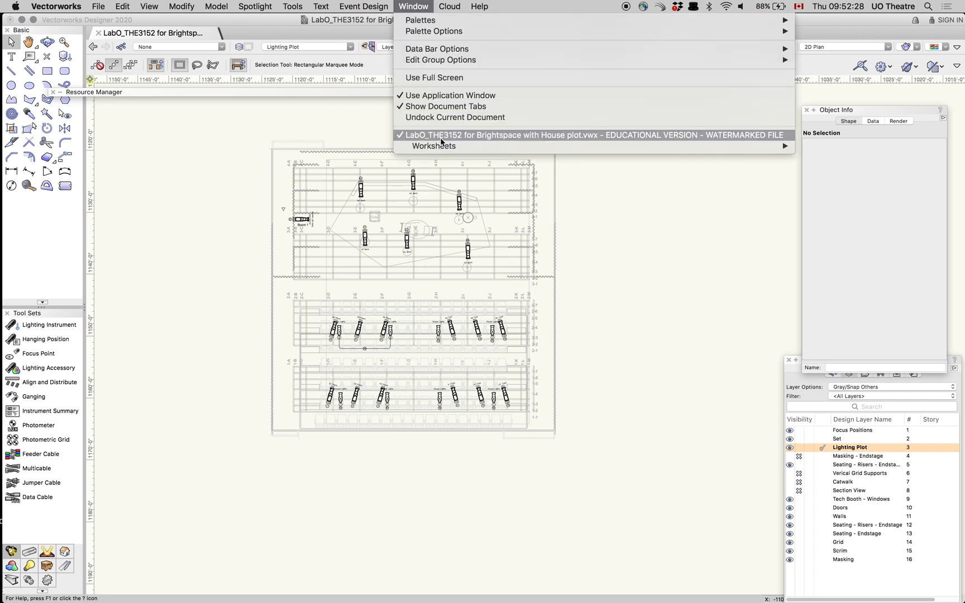
pyautogui.moveTo(443, 148)
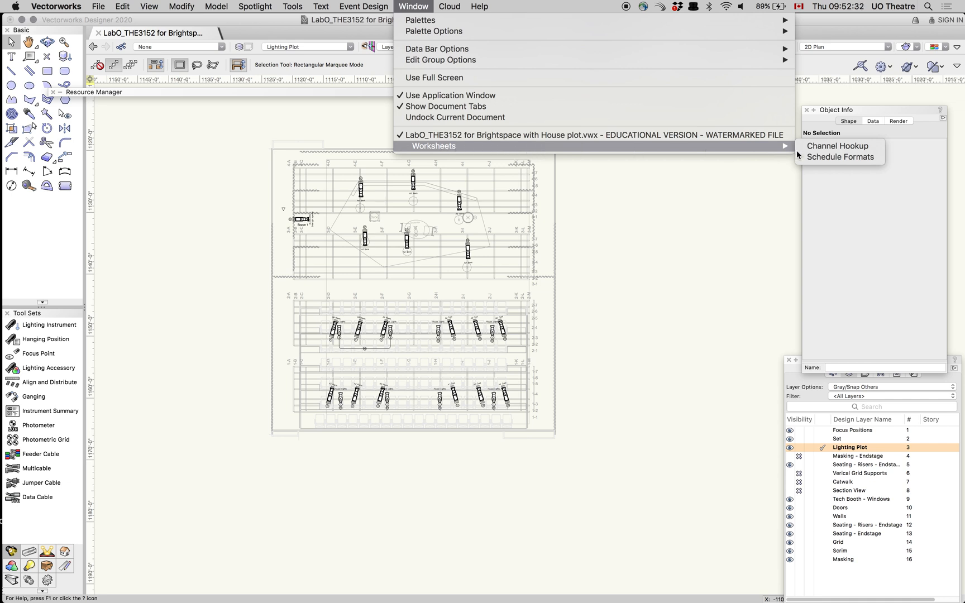
pyautogui.click(831, 147)
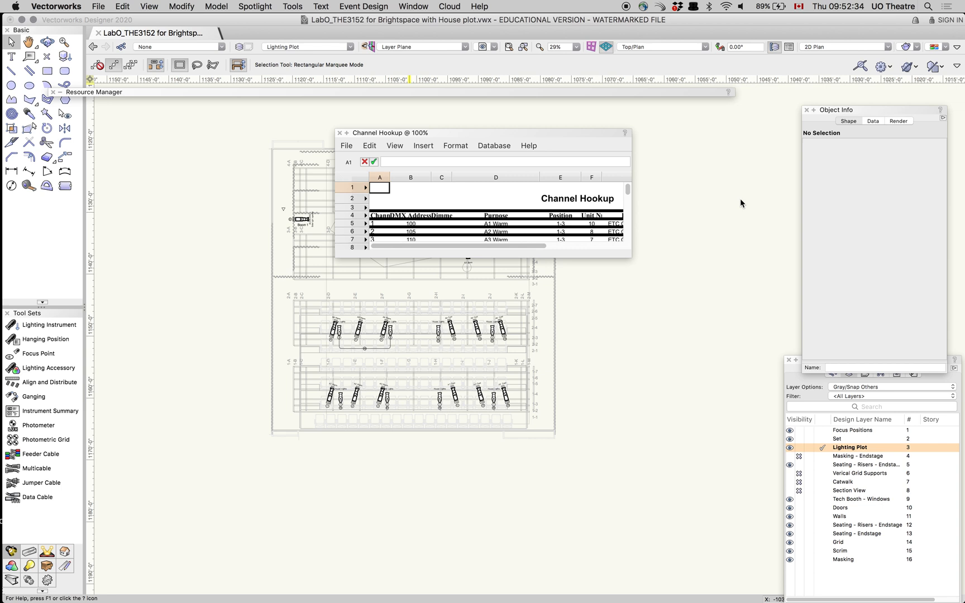
pyautogui.moveTo(629, 257); pyautogui.dragTo(832, 499)
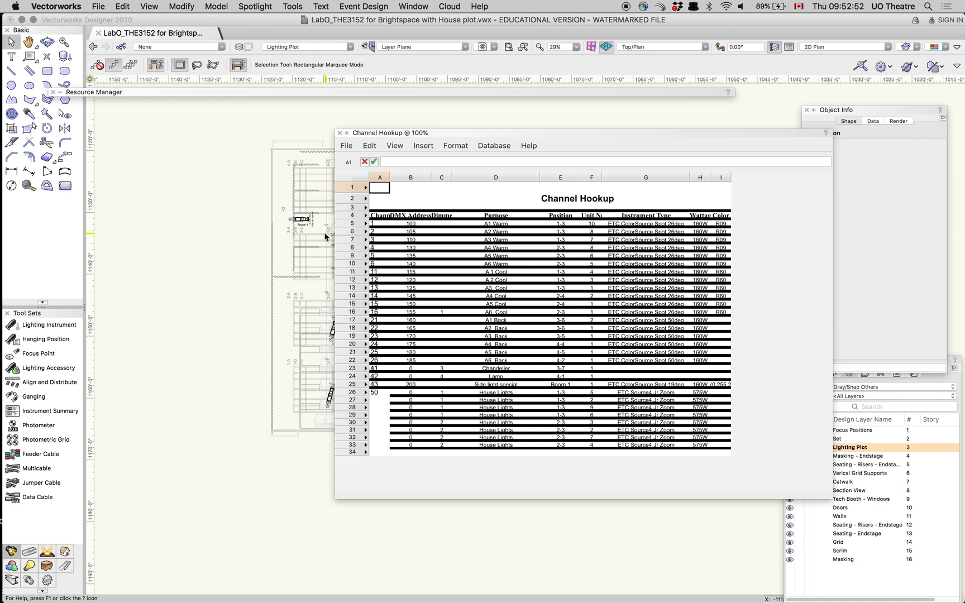
pyautogui.click(301, 219)
pyautogui.moveTo(337, 131); pyautogui.dragTo(270, 118)
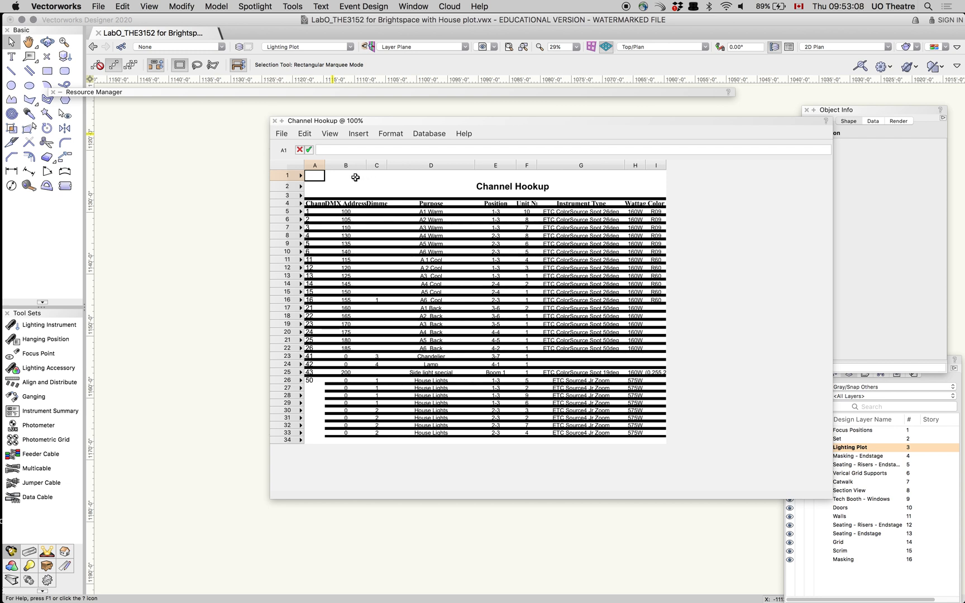
pyautogui.moveTo(314, 175); pyautogui.dragTo(614, 373)
pyautogui.click(413, 250)
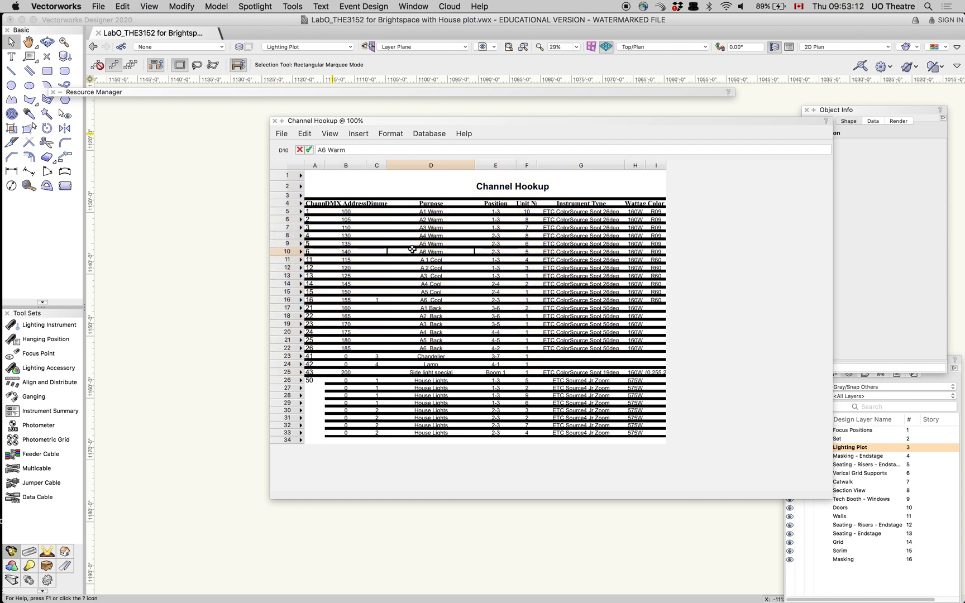
pyautogui.moveTo(662, 436); pyautogui.dragTo(414, 324)
pyautogui.moveTo(410, 265); pyautogui.dragTo(333, 186)
pyautogui.click(333, 187)
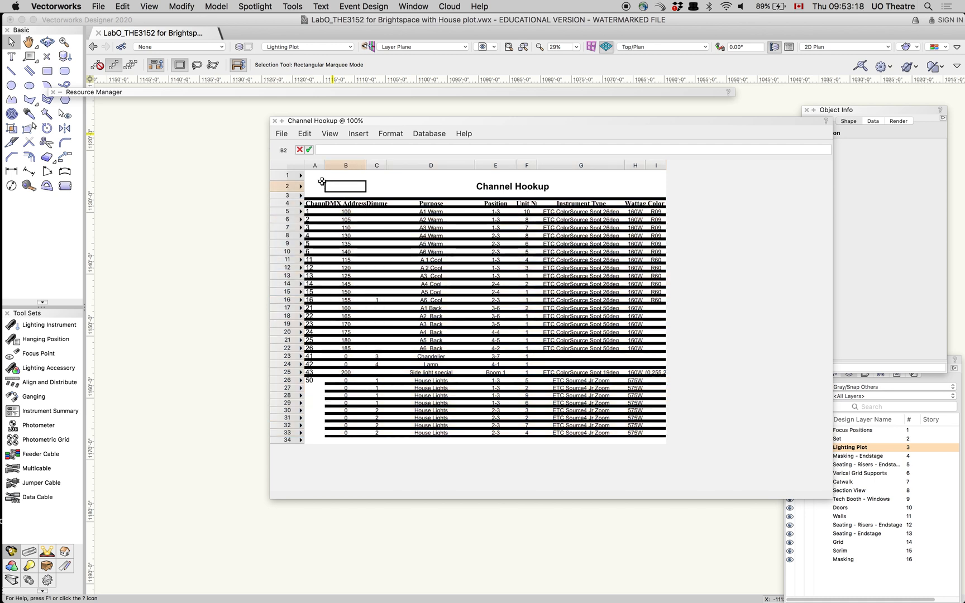
pyautogui.click(316, 176)
pyautogui.rightClick(317, 177)
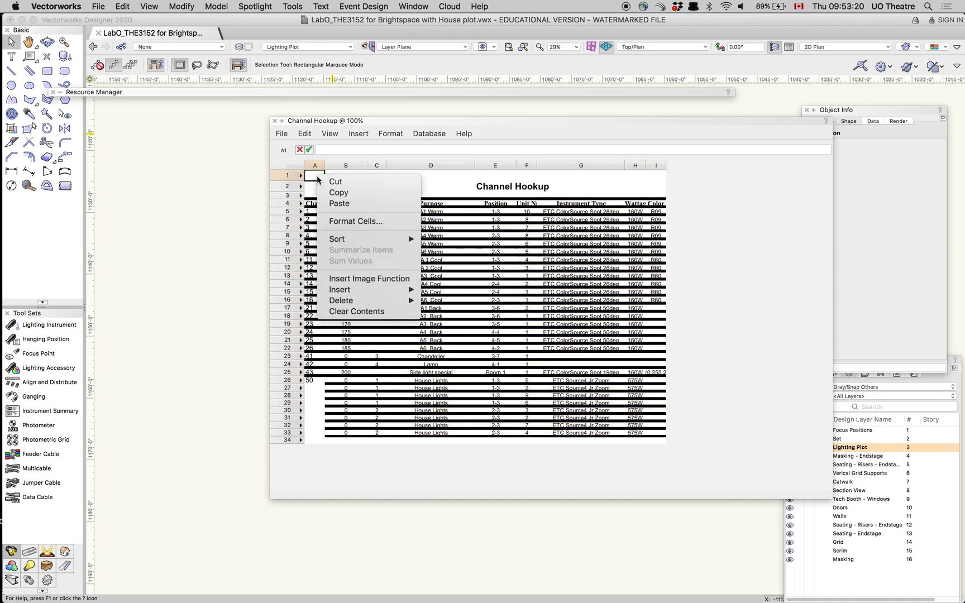
pyautogui.click(505, 296)
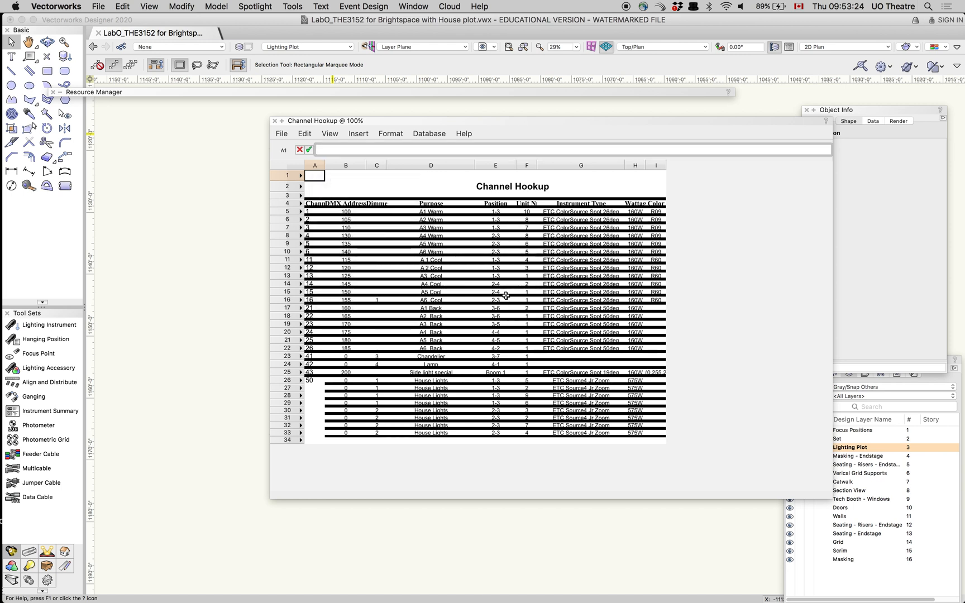
# Copy the Channel Hookup worksheet cells from A1 through I33 and close the worksheet
pyautogui.moveTo(317, 175); pyautogui.dragTo(433, 219)
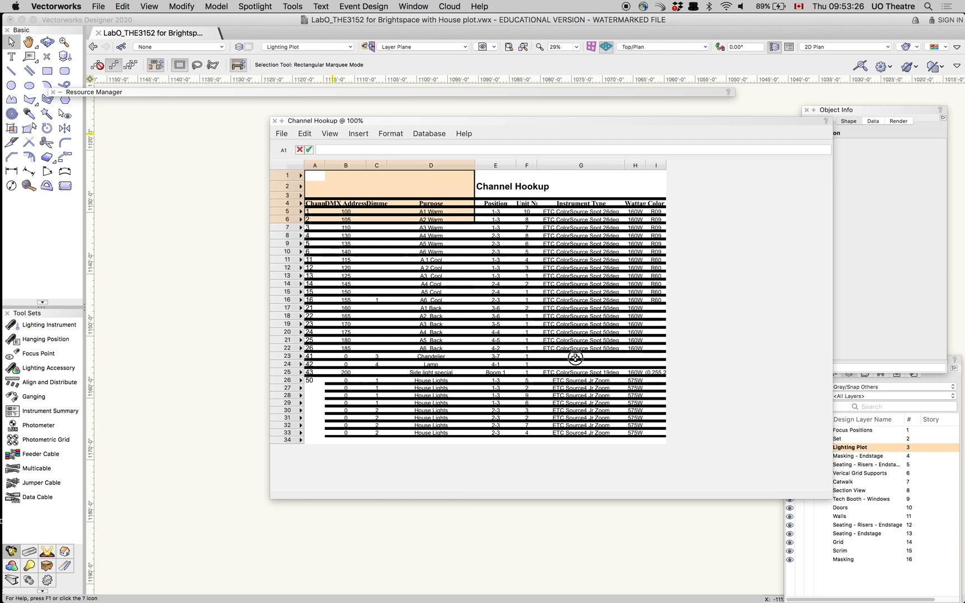
pyautogui.moveTo(575, 357); pyautogui.dragTo(653, 433)
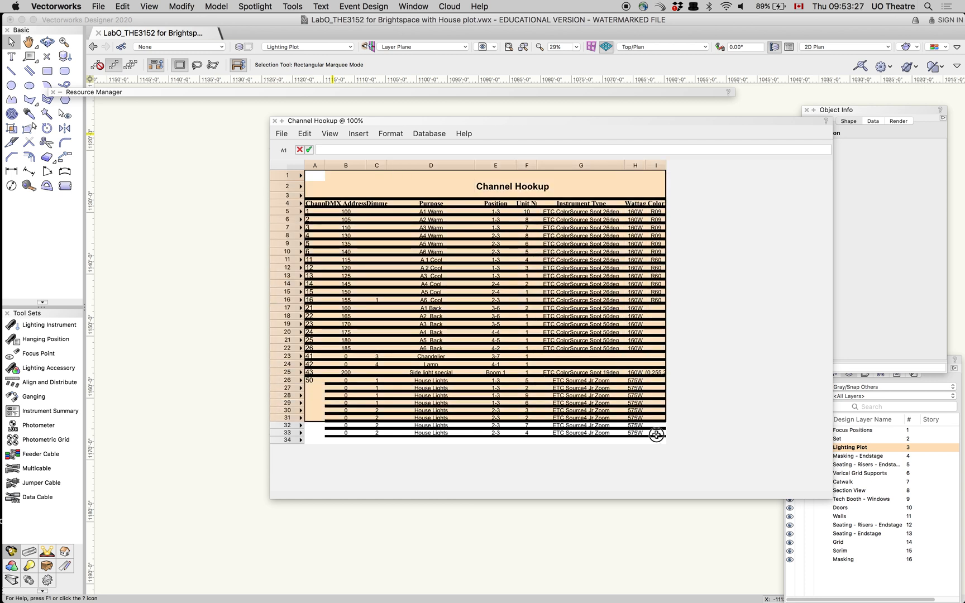
pyautogui.rightClick(589, 352)
pyautogui.click(610, 368)
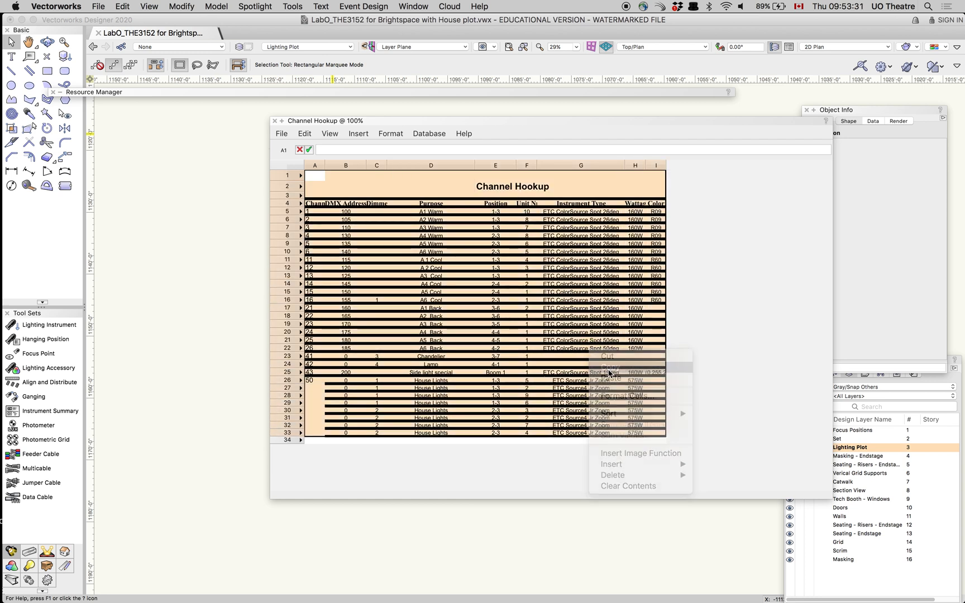
pyautogui.click(274, 121)
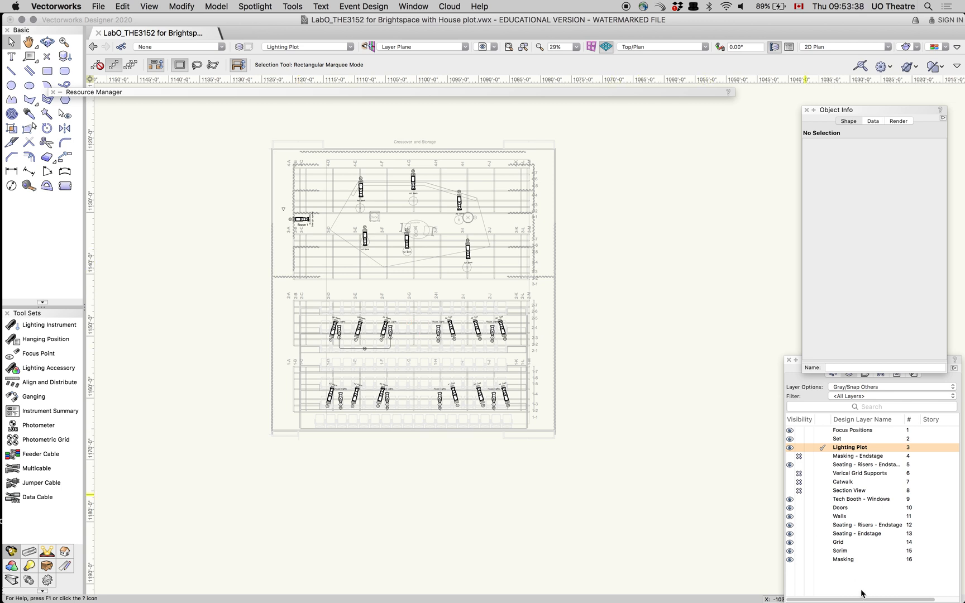
# Create a new design layer named Paperwork
pyautogui.rightClick(856, 573)
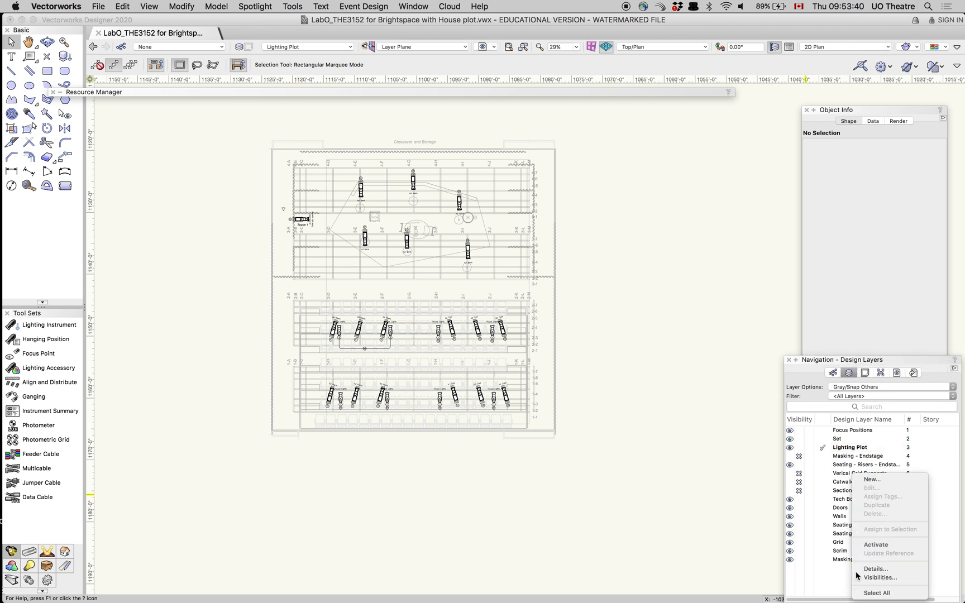
pyautogui.click(869, 479)
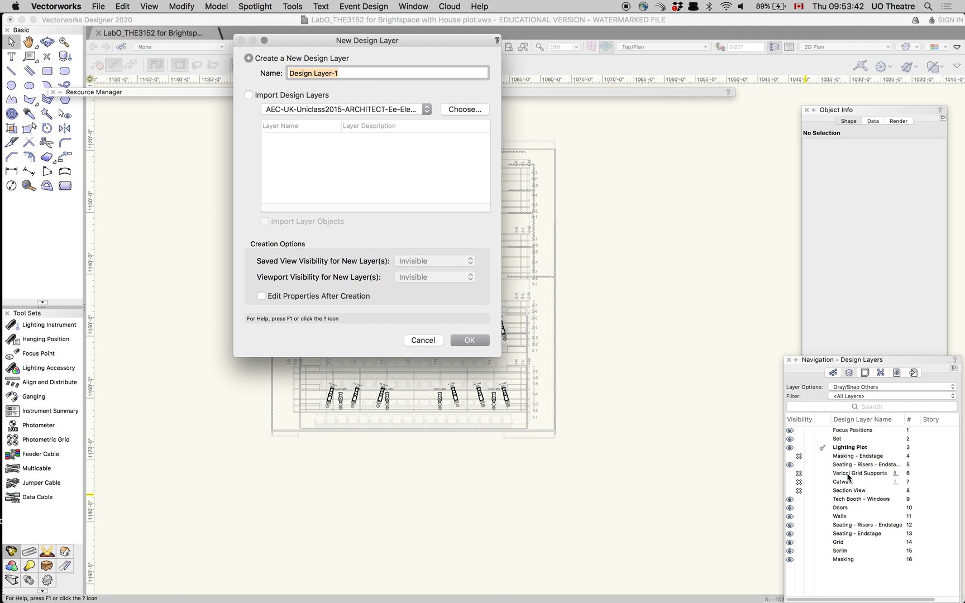
pyautogui.write('Paperwork')
pyautogui.press('Return')
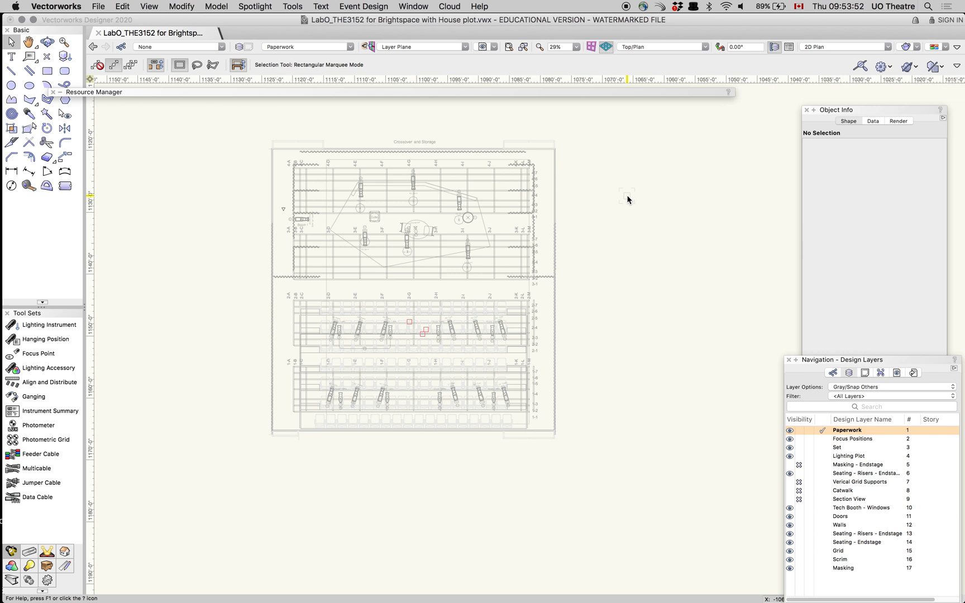
# Paste the copied hookup table onto the Paperwork layer, move it just outside the theatre plan's right edge beside the stage, and deselect it
pyautogui.press('super+v')
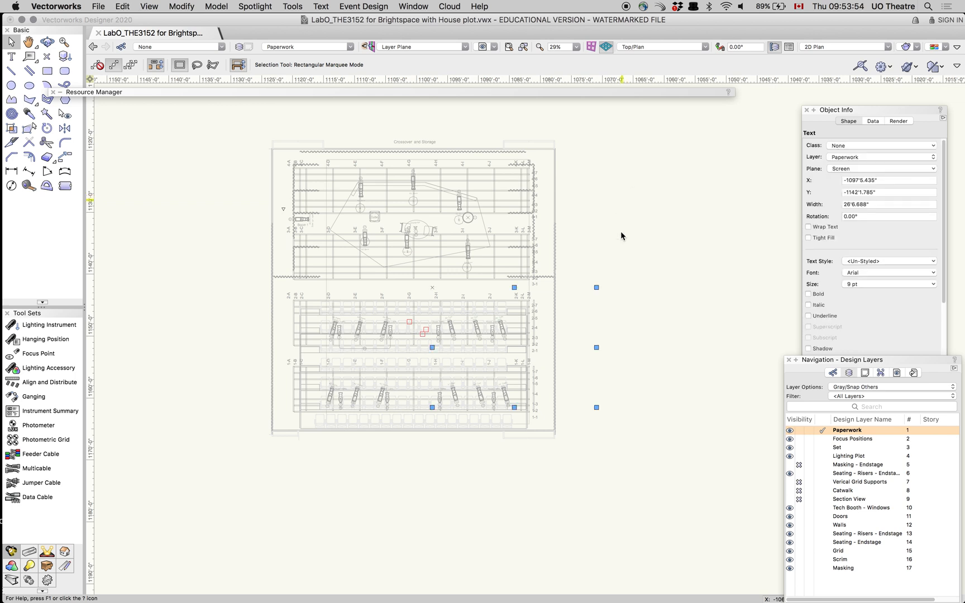
pyautogui.moveTo(573, 317)
pyautogui.mouseDown()
pyautogui.moveTo(646, 218)
pyautogui.moveTo(712, 171)
pyautogui.moveTo(700, 186)
pyautogui.mouseUp()
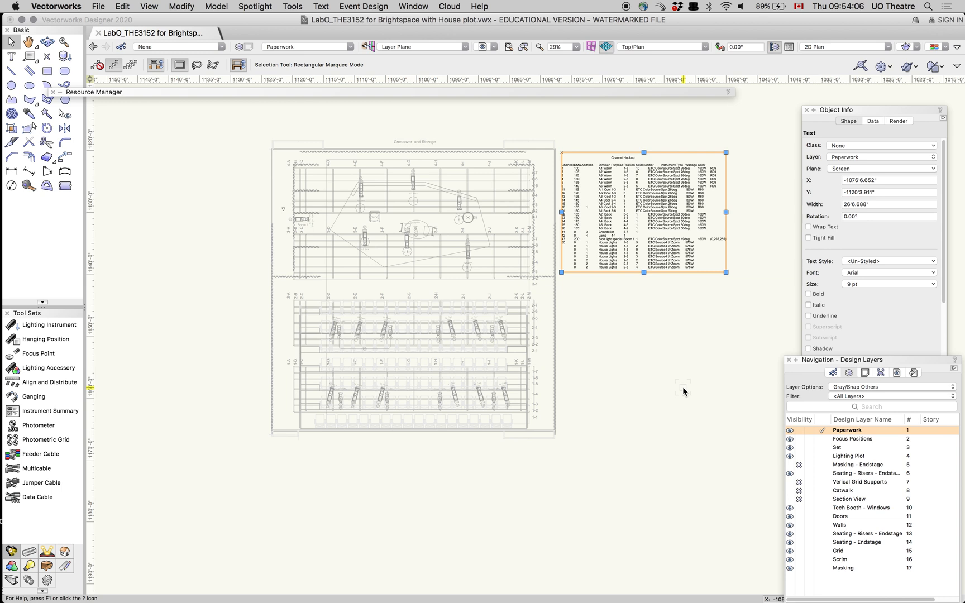
pyautogui.click(641, 337)
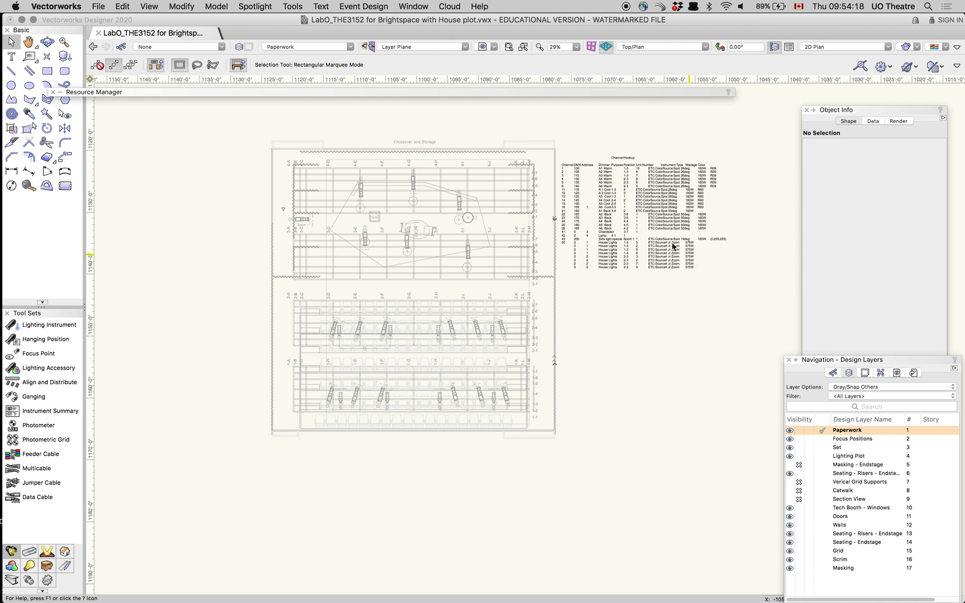
pyautogui.click(411, 7)
pyautogui.moveTo(269, 9)
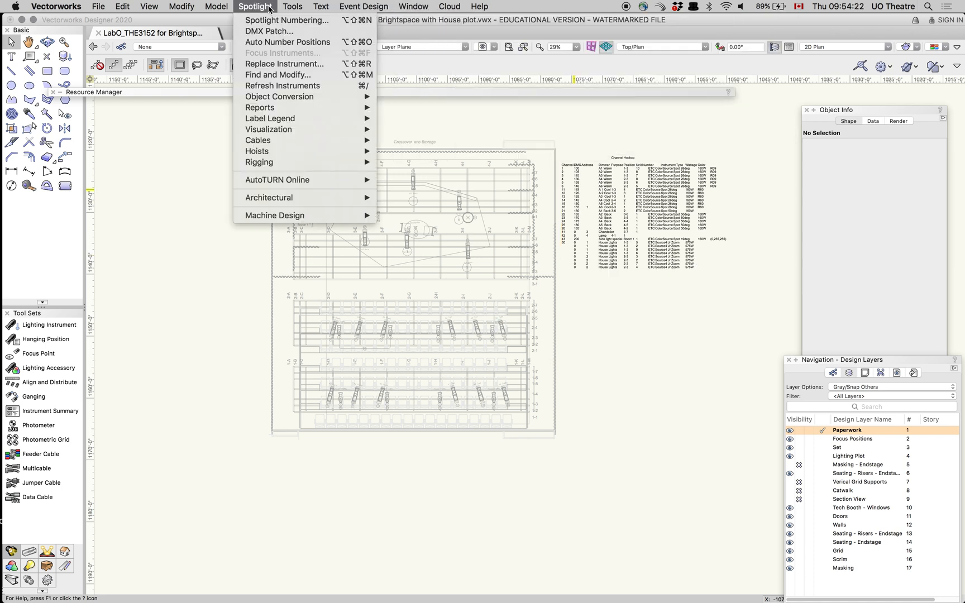
pyautogui.moveTo(279, 106)
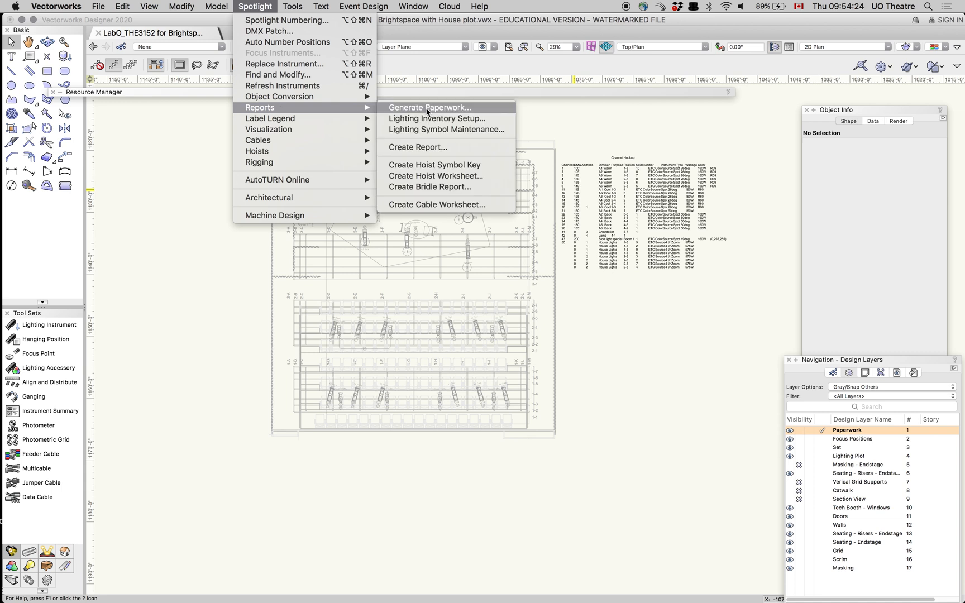
pyautogui.moveTo(430, 11)
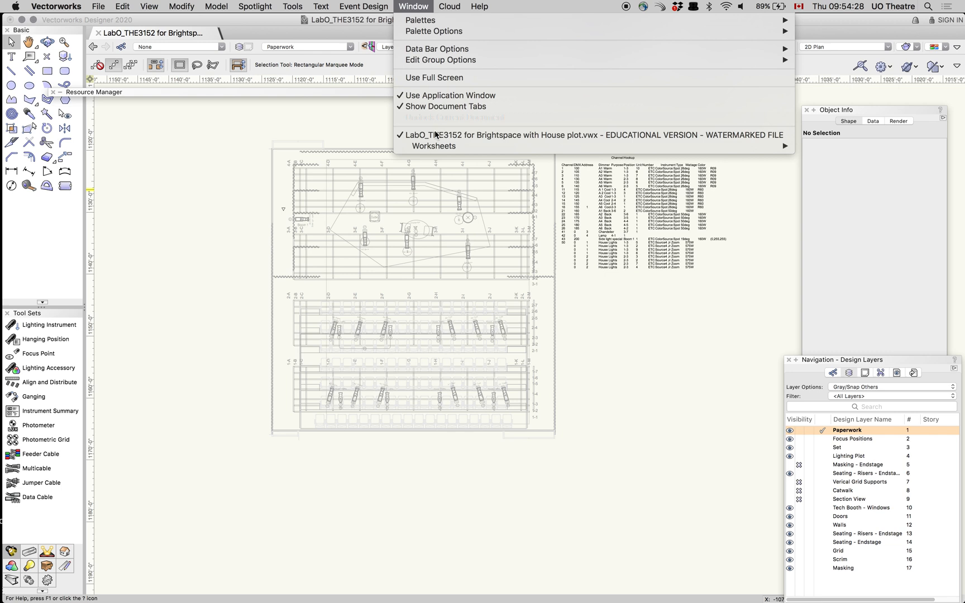
pyautogui.moveTo(442, 147)
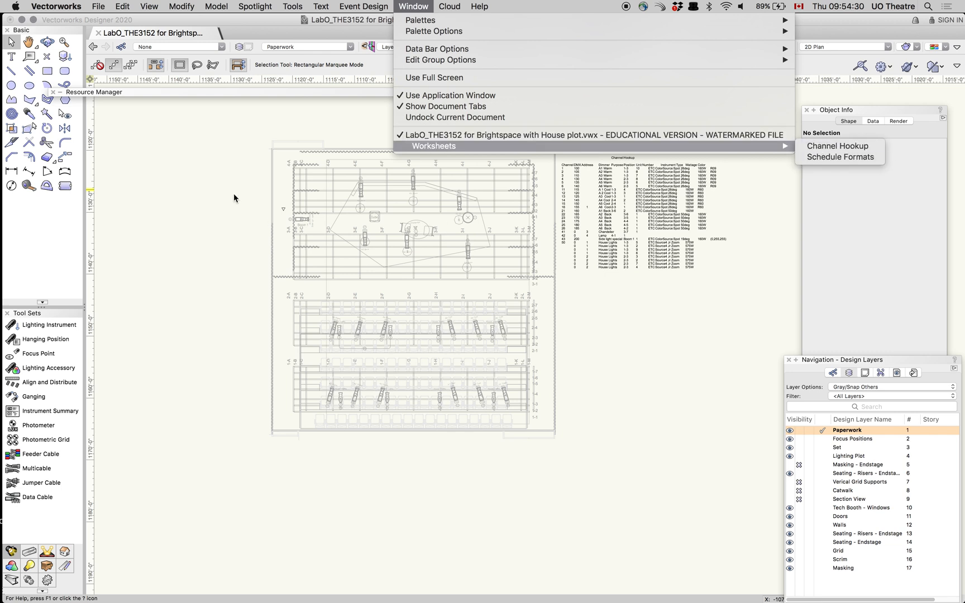
pyautogui.click(196, 193)
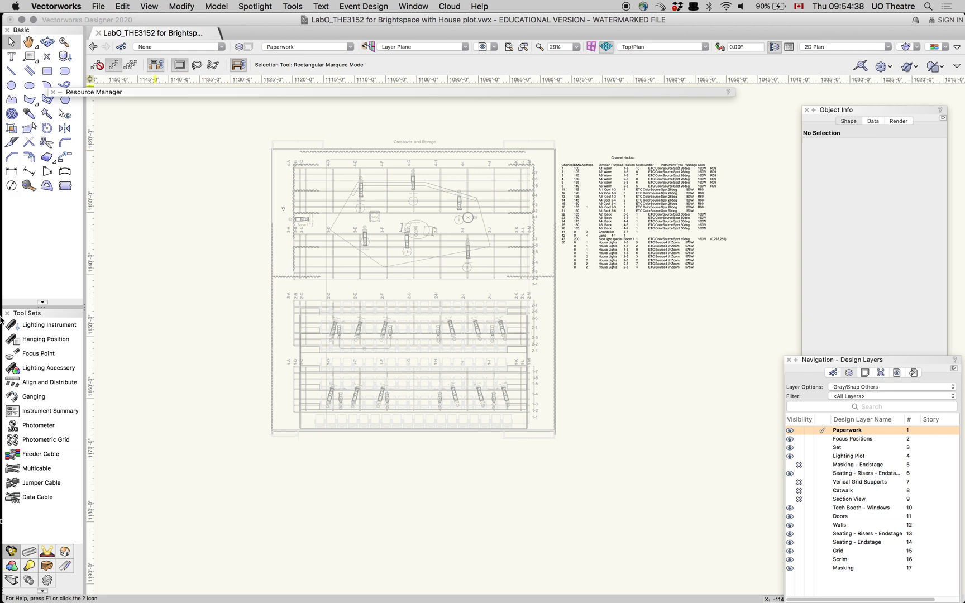
pyautogui.moveTo(5, 274)
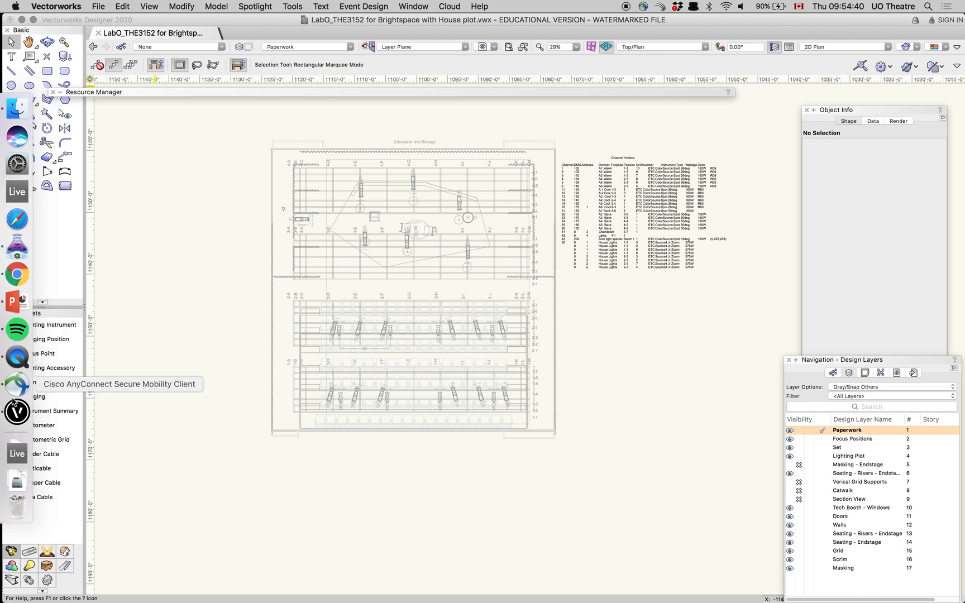
pyautogui.click(17, 357)
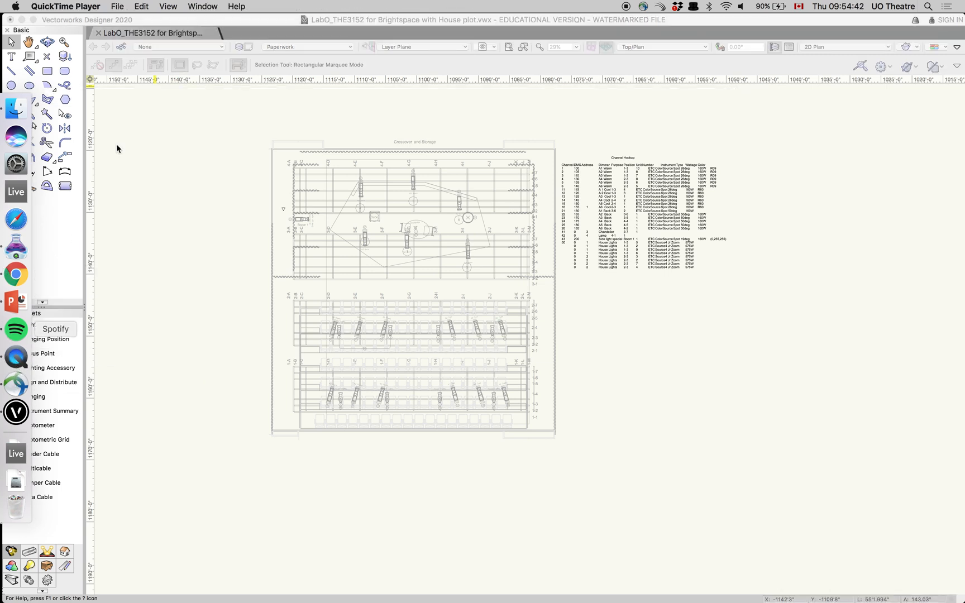
pyautogui.click(85, 5)
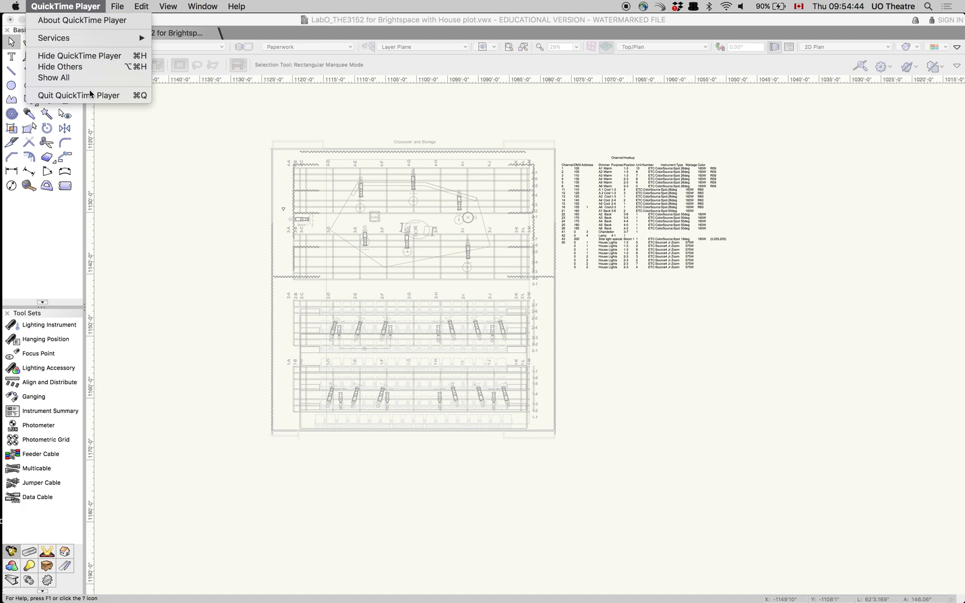